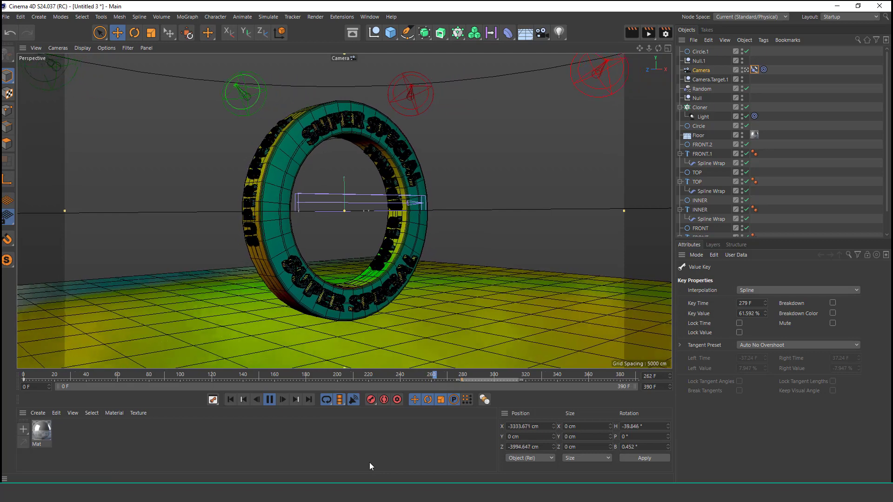
Step: Stop the animation playback and render a preview of the finished ring scene
left_click(270, 400)
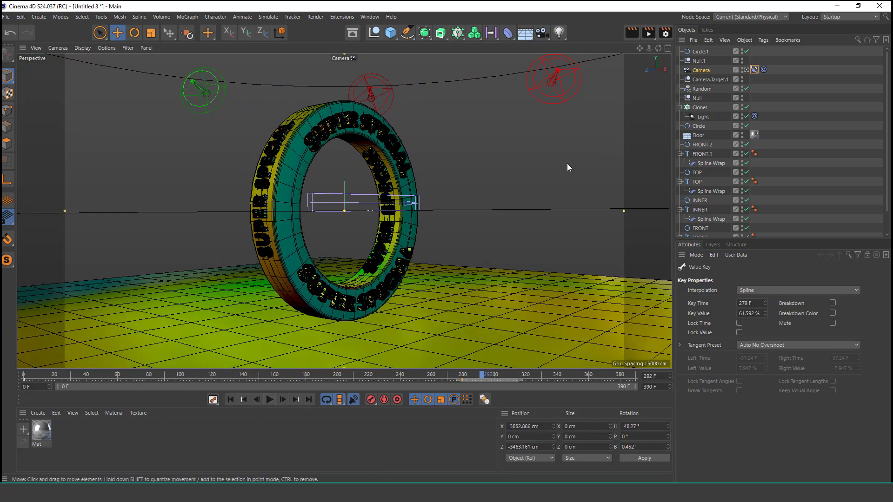
left_click(631, 33)
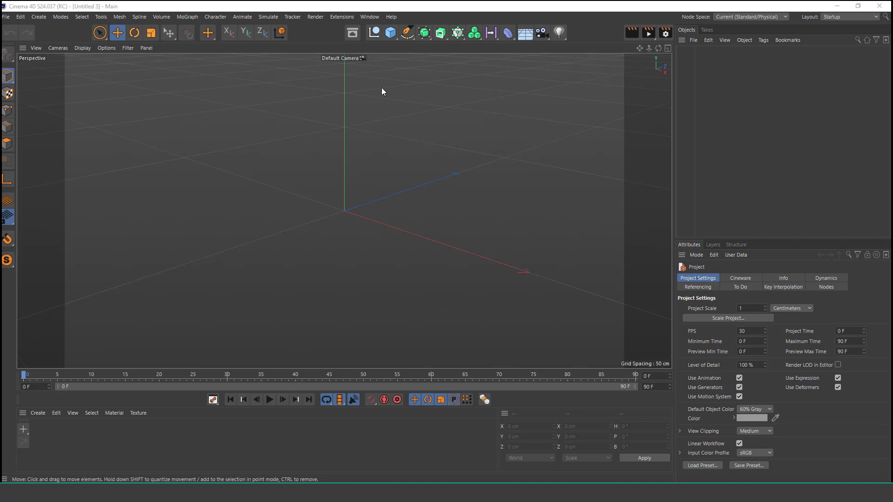
Step: Add a Tube primitive and show the viewport in Gouraud Shading (Lines)
left_click(391, 32)
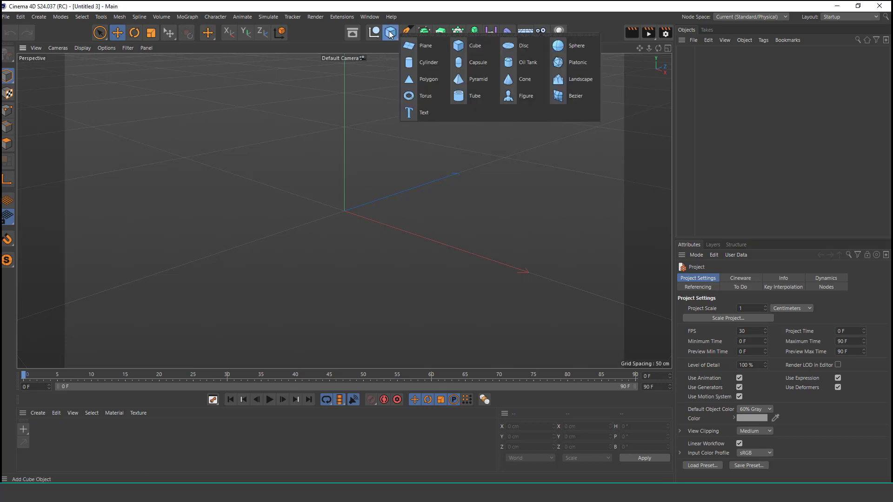
left_click(468, 100)
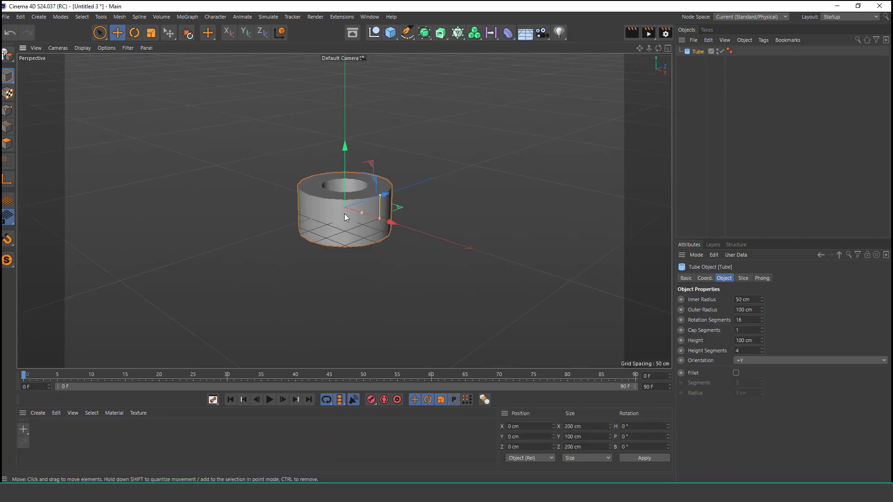
left_click_drag(344, 213, 344, 229, "alt")
scroll(353, 158, "up", 3)
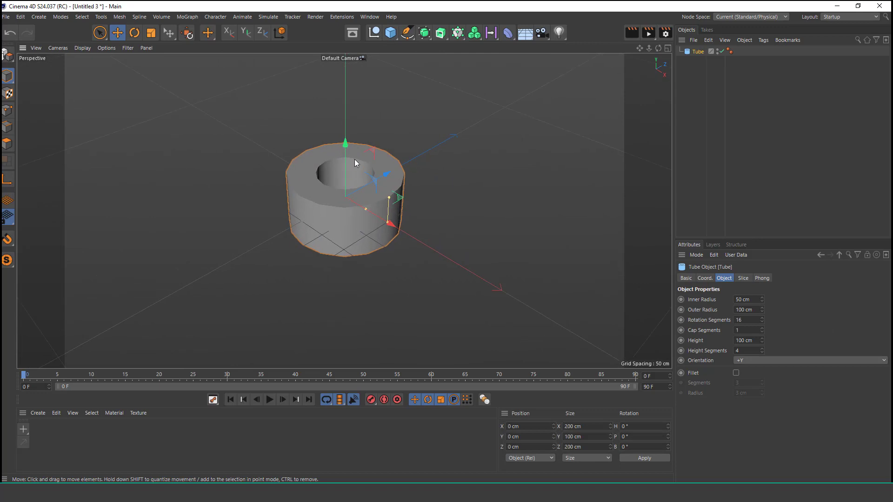
left_click(82, 48)
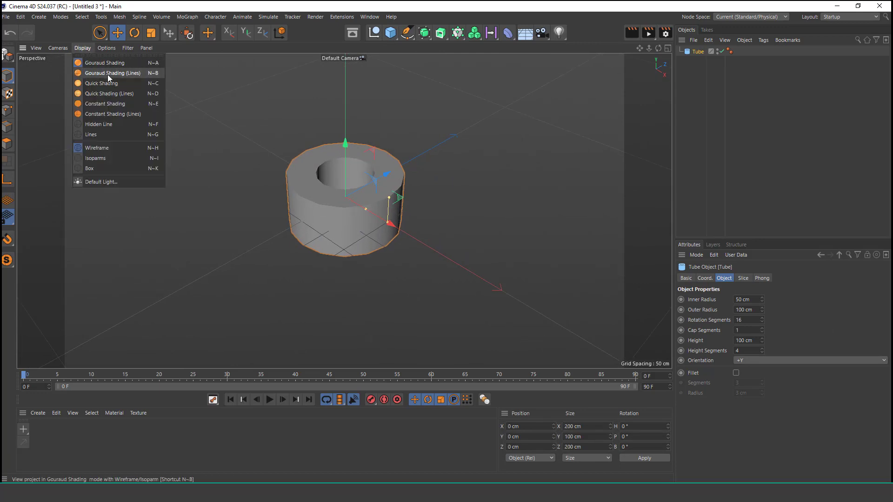
left_click(107, 75)
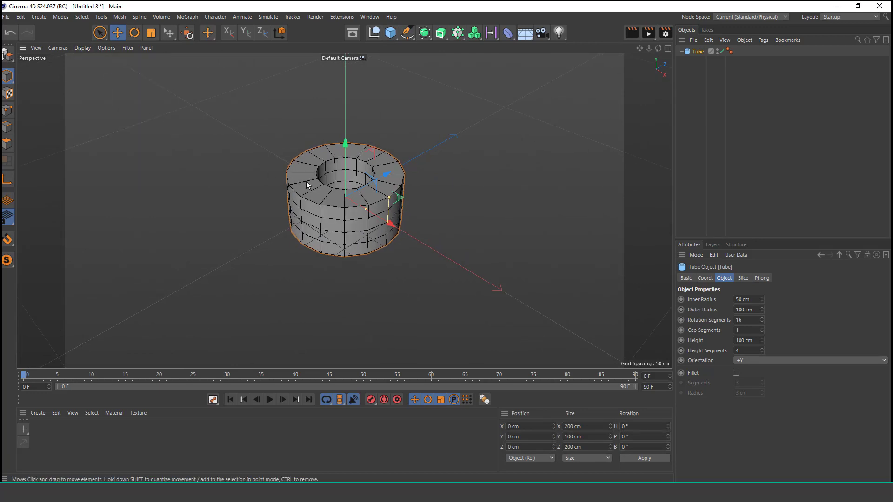
Step: Orient the tube along +Z and set its outer radius to 1000 cm and inner radius to 700 cm
left_click(794, 361)
left_click(775, 410)
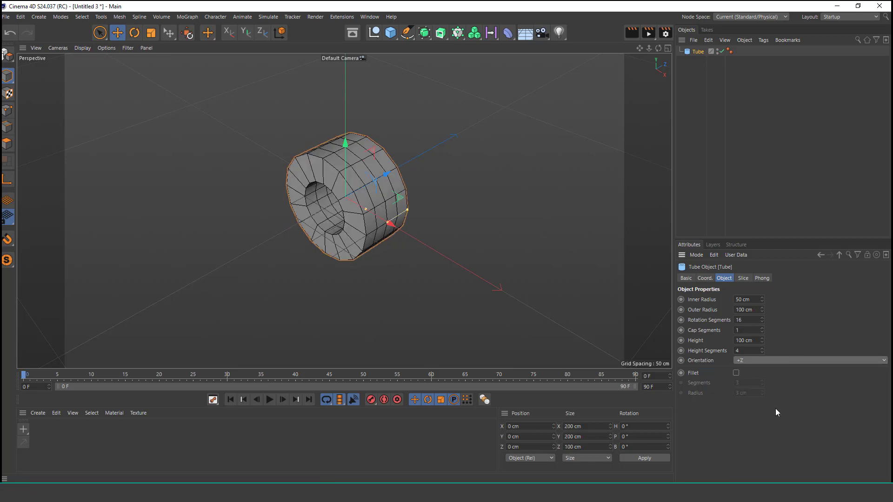
scroll(393, 211, "down", 5)
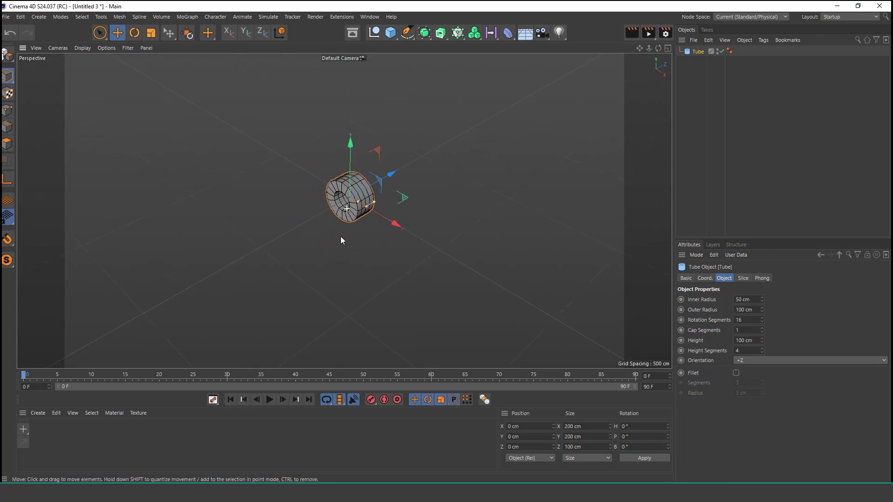
left_click_drag(758, 310, 735, 310)
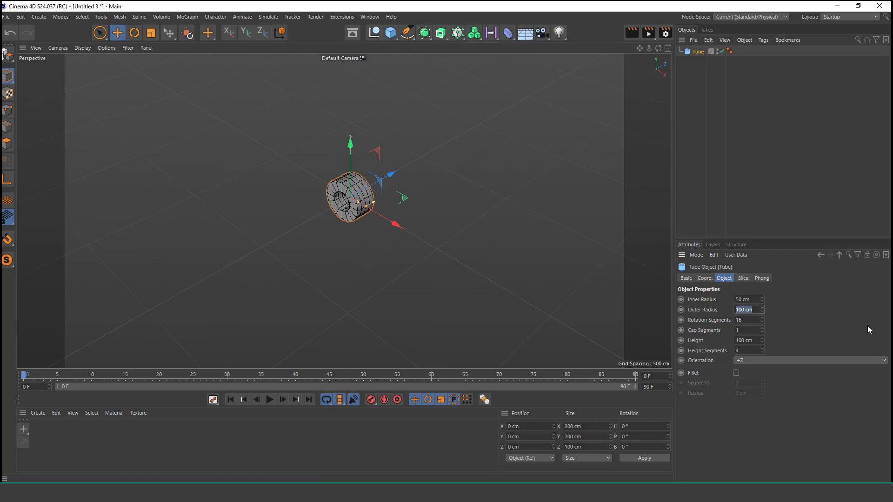
type("1000")
key("Return")
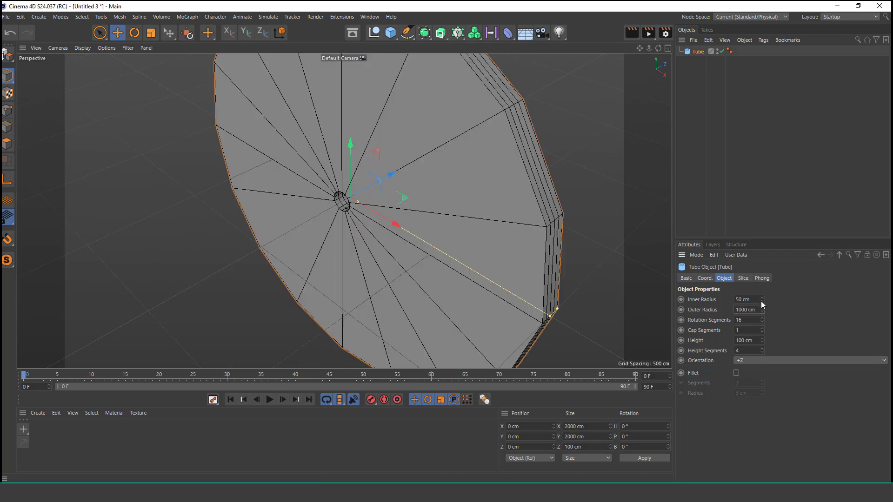
left_click_drag(761, 301, 735, 300)
type("700")
key("Return")
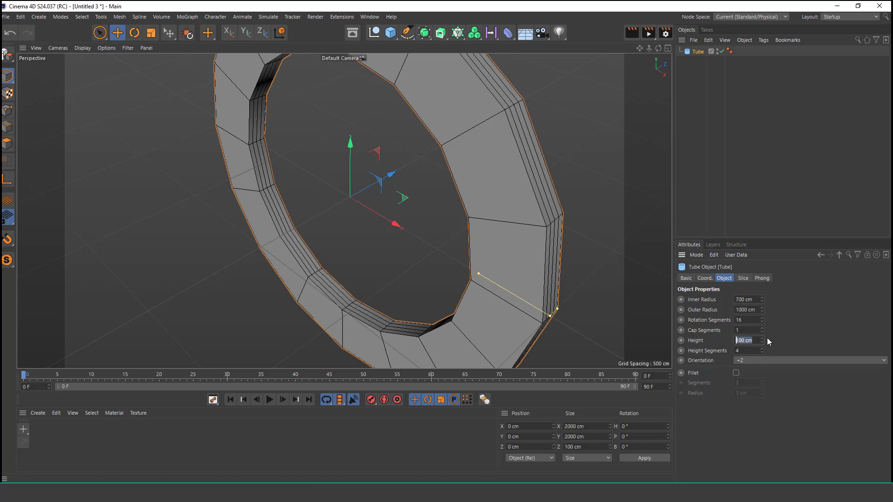
Step: Set the tube's height to 300 cm
type("300")
key("Return")
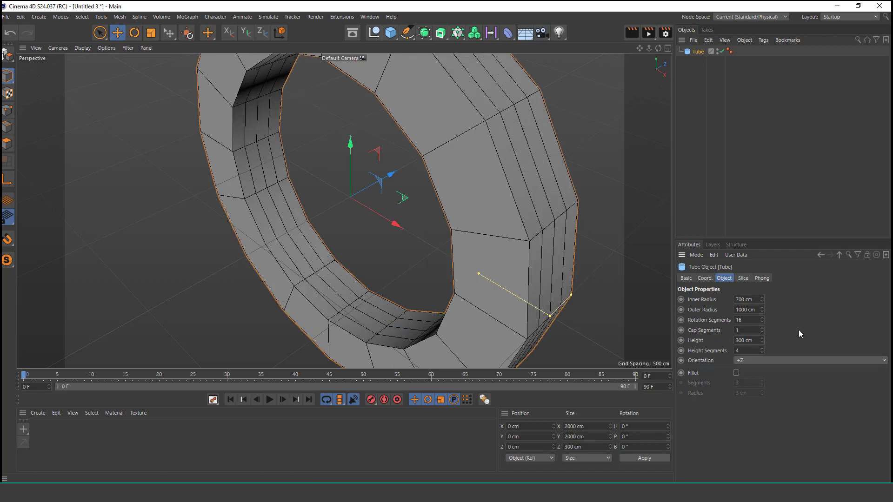
scroll(372, 154, "down", 3)
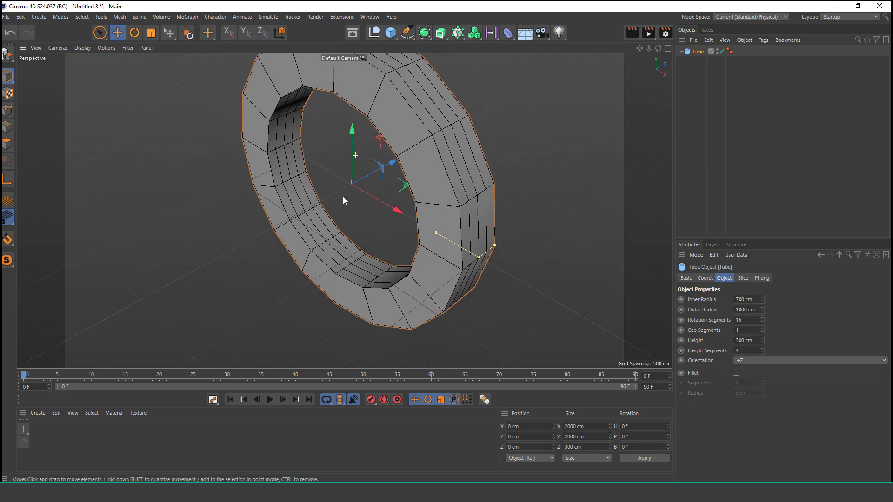
left_click_drag(381, 191, 406, 188, "alt")
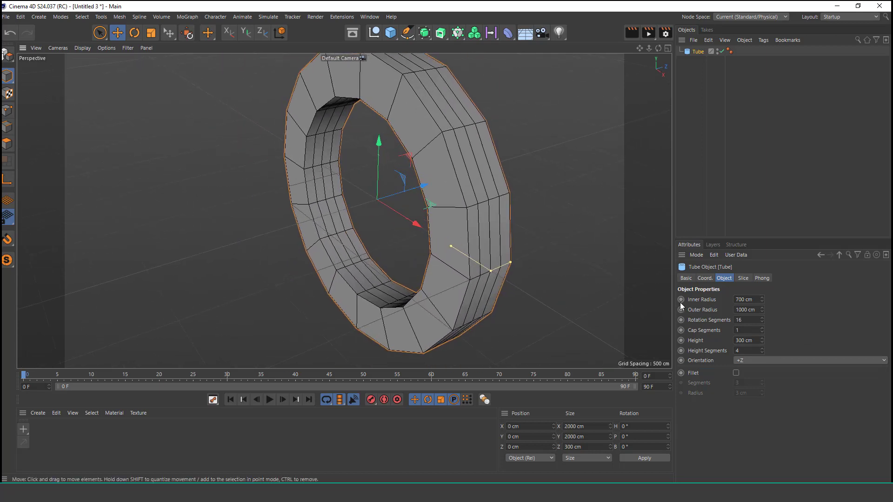
Step: Set the tube's height to 200 cm and its rotation segments to 39
left_click(750, 341)
key("Delete")
type("2")
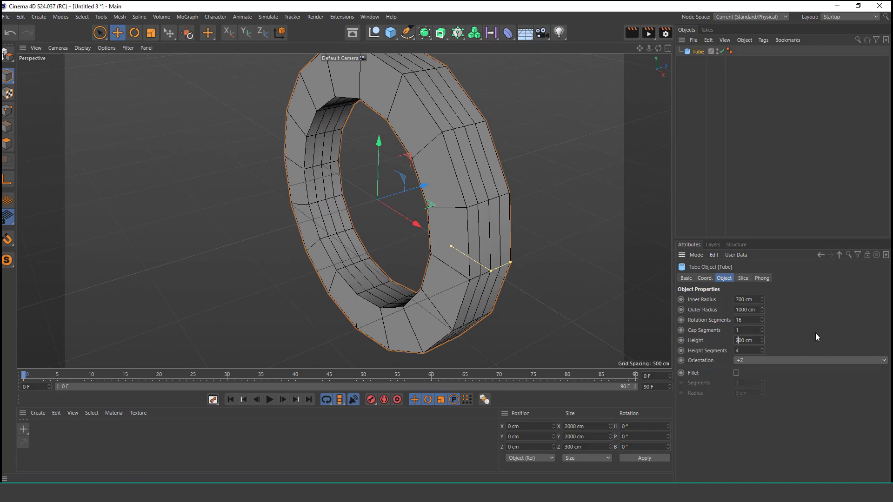
key("Return")
left_click_drag(419, 186, 349, 200, "alt")
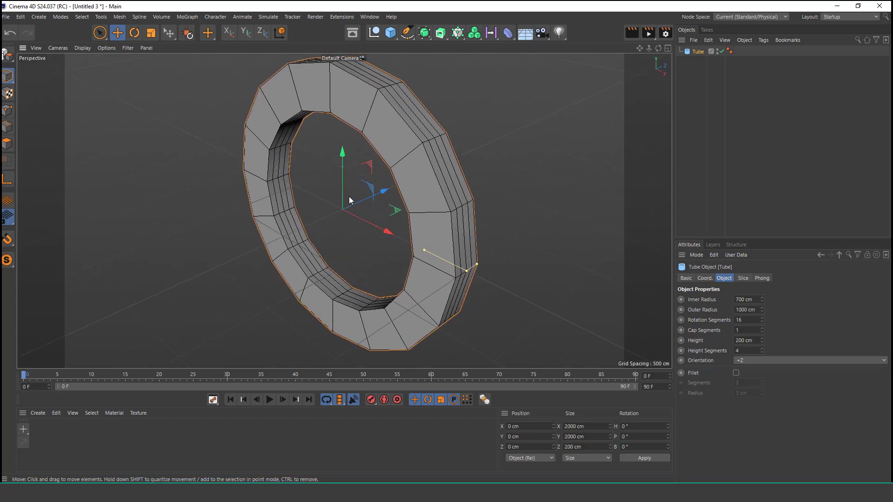
left_click_drag(761, 321, 762, 319)
right_click_drag(365, 215, 356, 234, "alt")
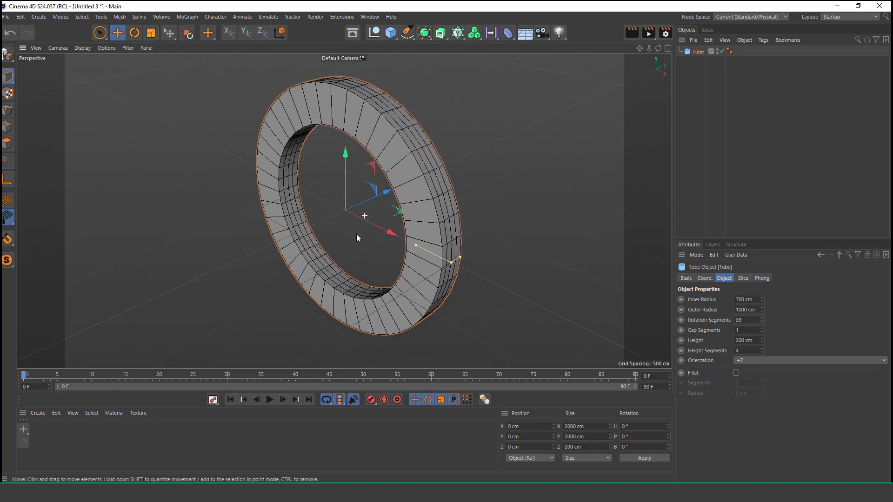
Step: Add a 3D Text object at the ring's centre and make it read "SUPER SPECIAL"
left_click(390, 36)
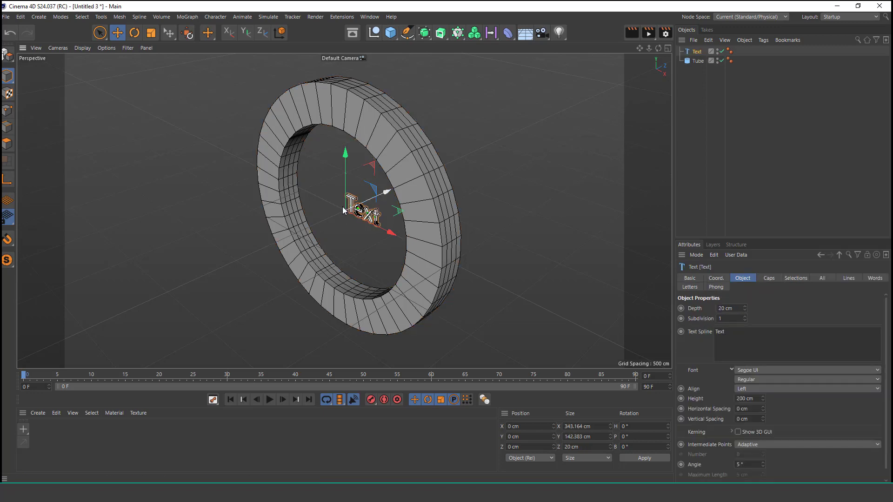
scroll(416, 160, "up", 3)
scroll(416, 159, "up", 6)
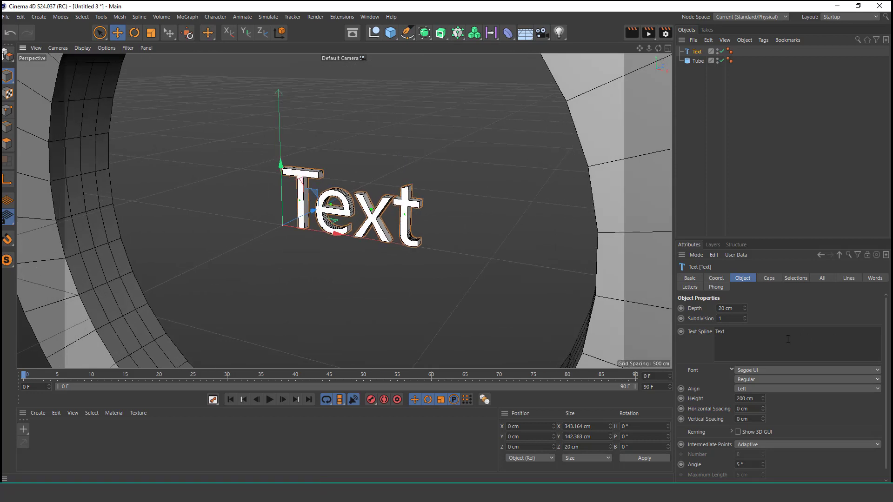
left_click(841, 331)
key("BackSpace")
type("SUPER SPECIAL")
left_click(795, 309)
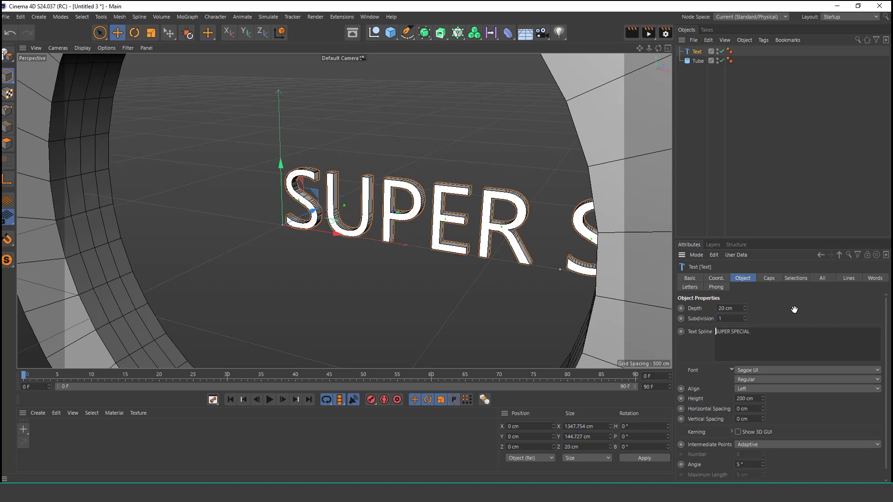
Step: Align the text to Middle and set its font to Segoe UI Black
left_click(766, 389)
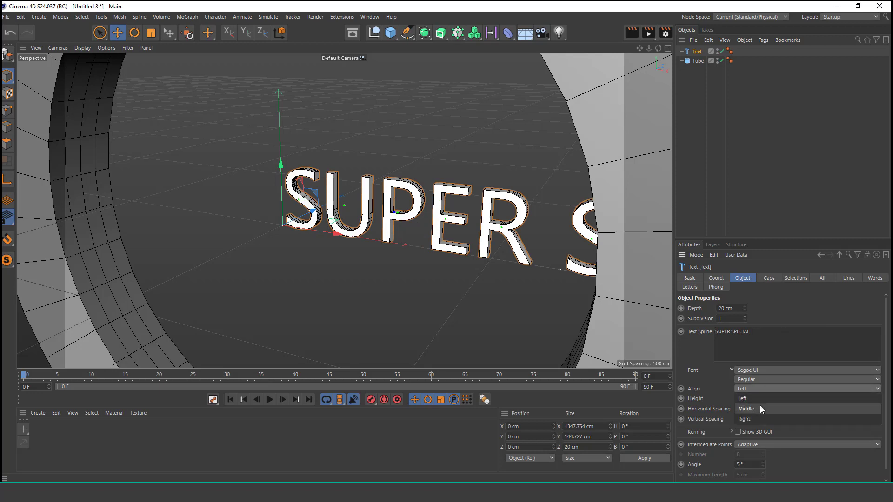
left_click(760, 406)
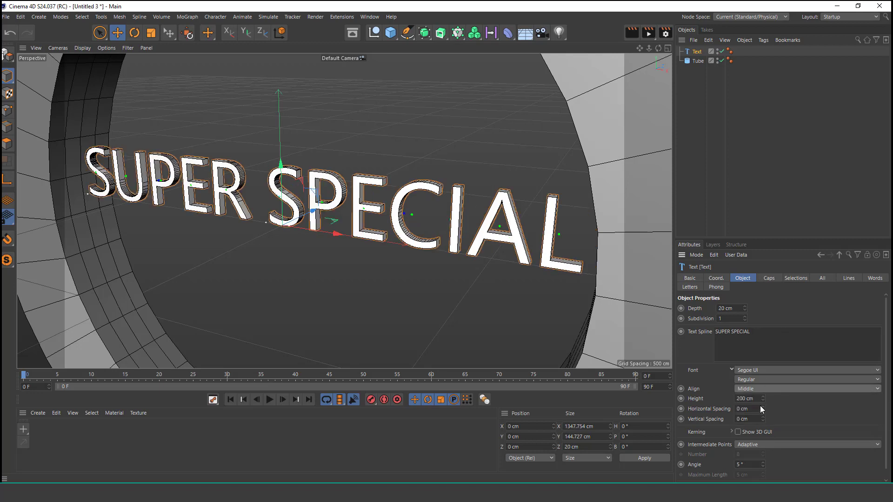
left_click(760, 370)
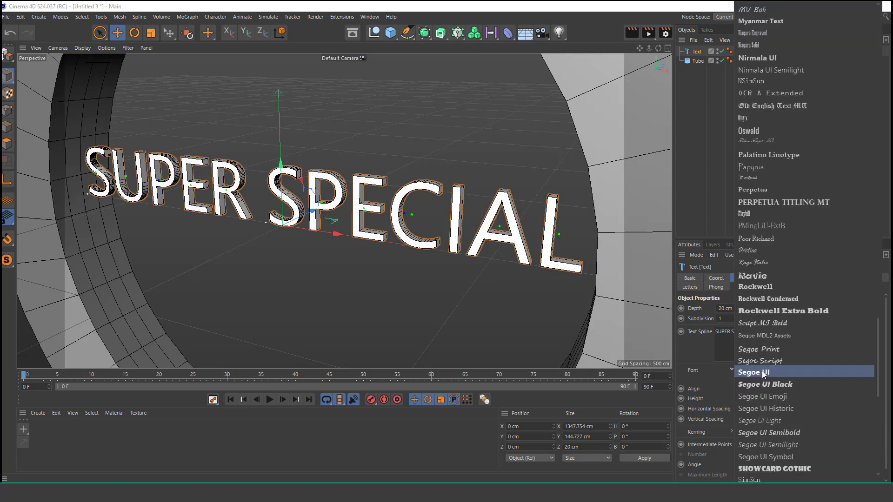
left_click(792, 384)
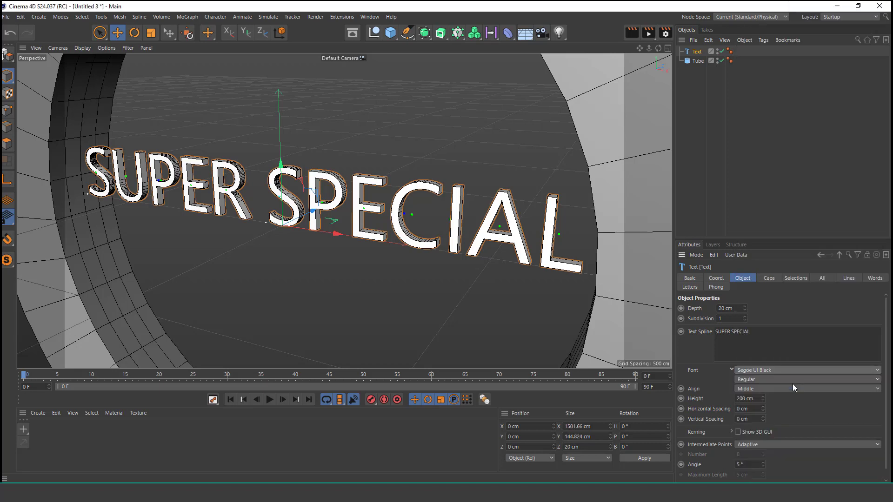
Step: Set the text's depth to 50 cm and move it along Z to about -334 cm, in front of the ring
left_click(720, 308)
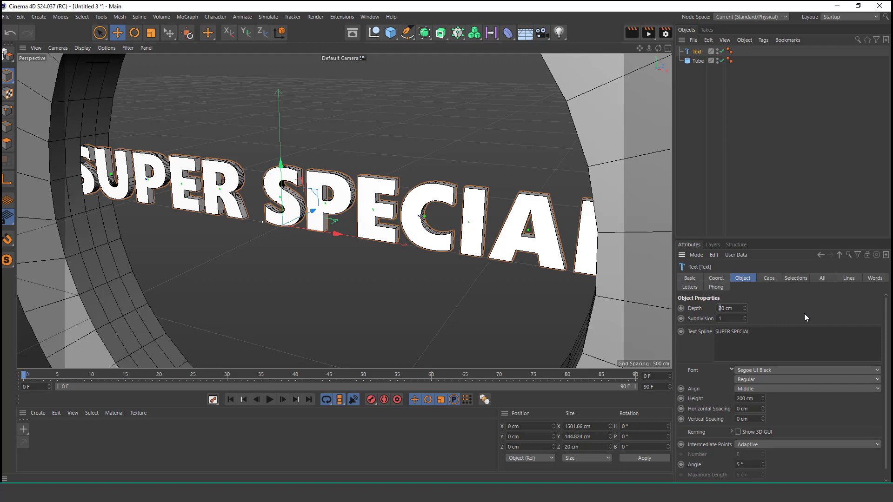
key("Return")
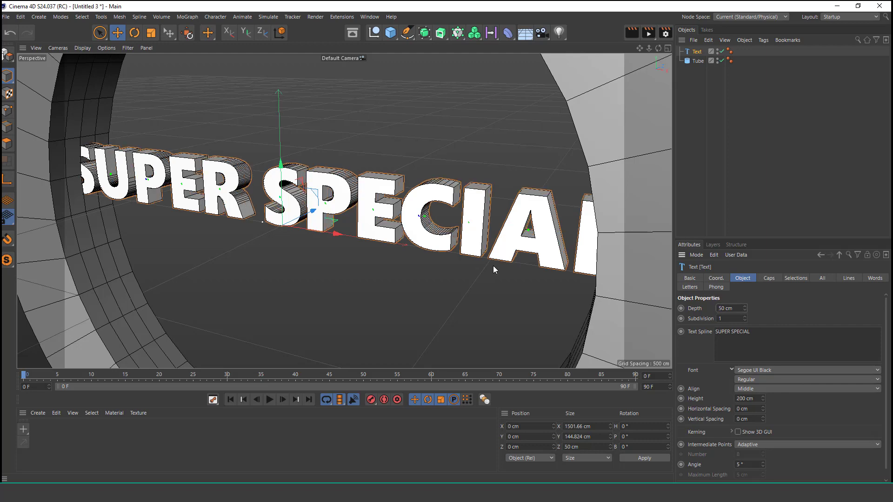
right_click_drag(391, 220, 371, 279, "alt")
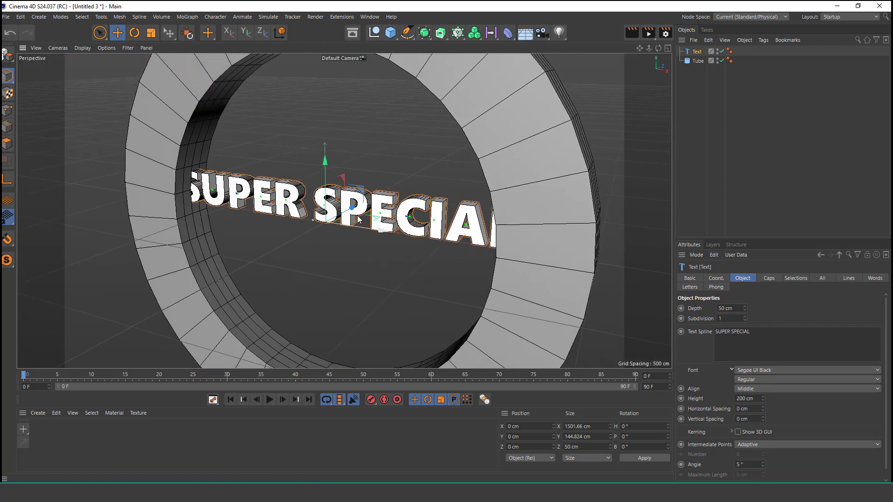
left_click_drag(353, 211, 329, 253)
Step: Set the text's intermediate points to Subdivided
right_click_drag(301, 208, 343, 163, "alt")
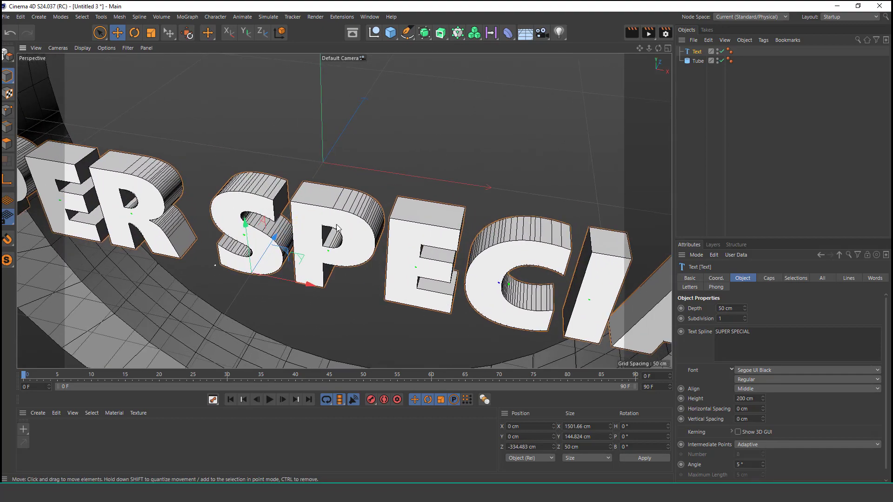
left_click_drag(333, 241, 413, 233, "alt")
right_click_drag(333, 234, 335, 222, "alt")
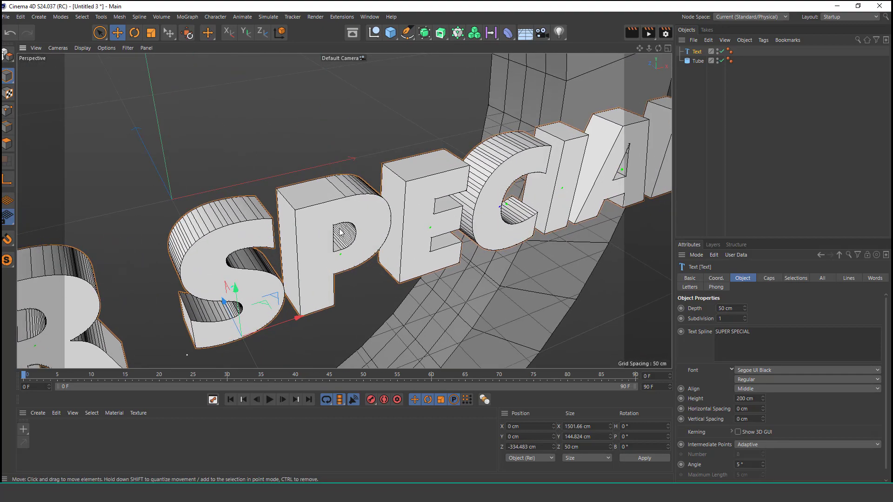
left_click(793, 443)
left_click(771, 434)
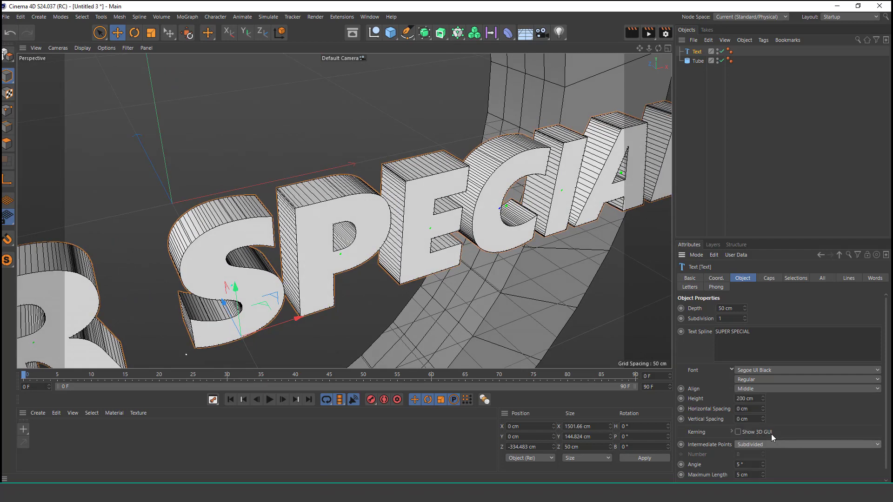
right_click_drag(368, 239, 367, 238, "alt")
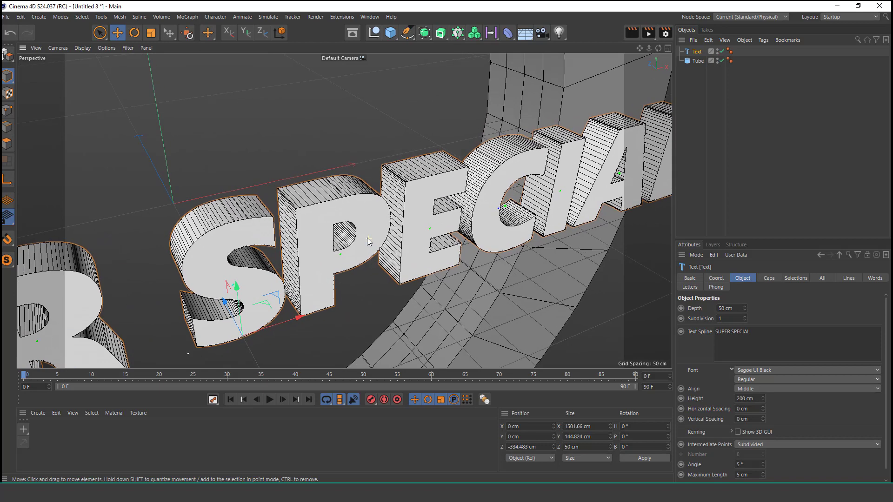
Step: Set the text's caps type to Regular Grid with a grid size of about 8.78 cm
left_click(774, 277)
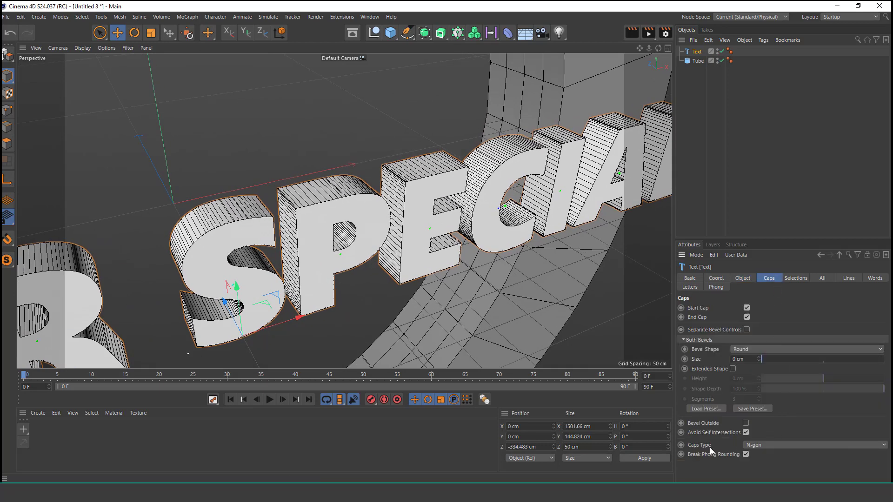
left_click(786, 446)
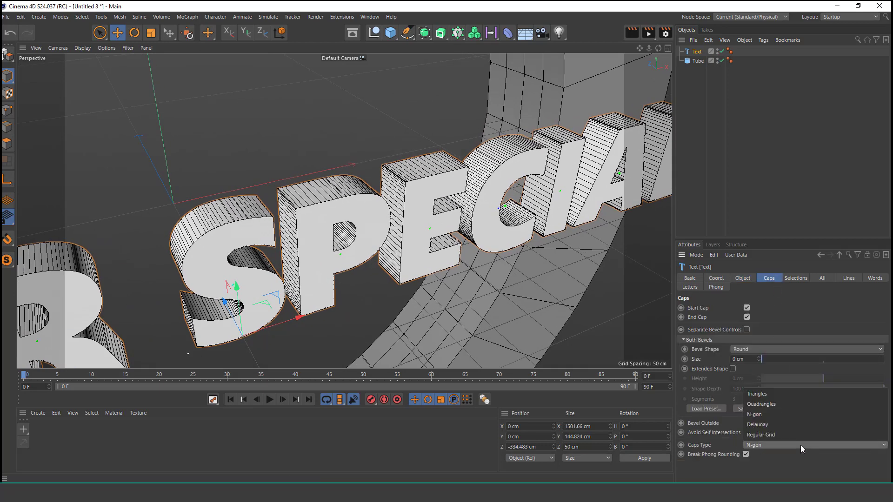
left_click(776, 434)
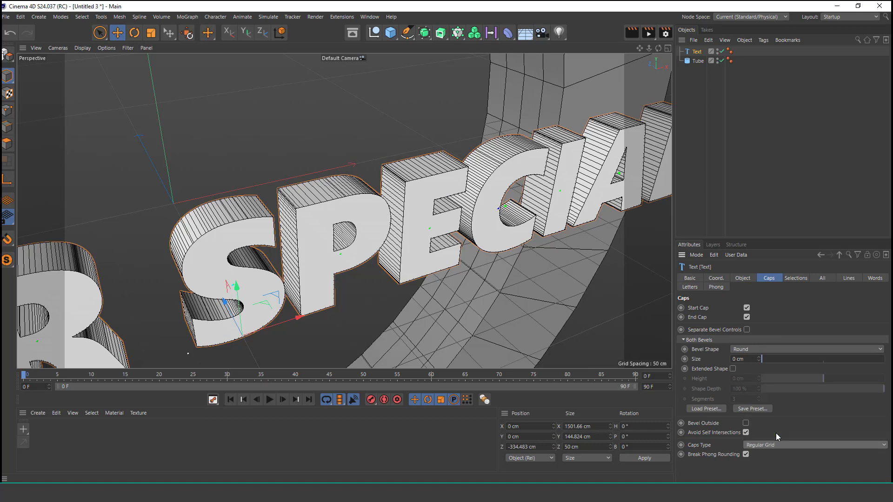
left_click(690, 446)
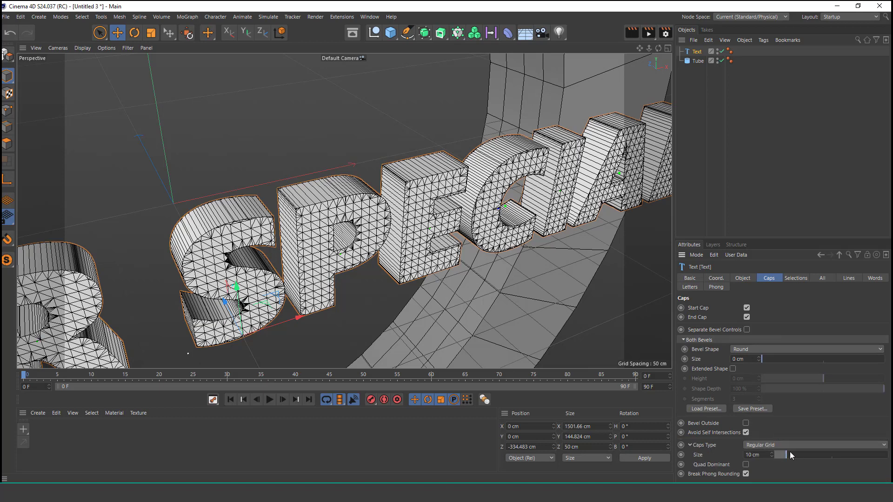
left_click_drag(790, 453, 785, 454)
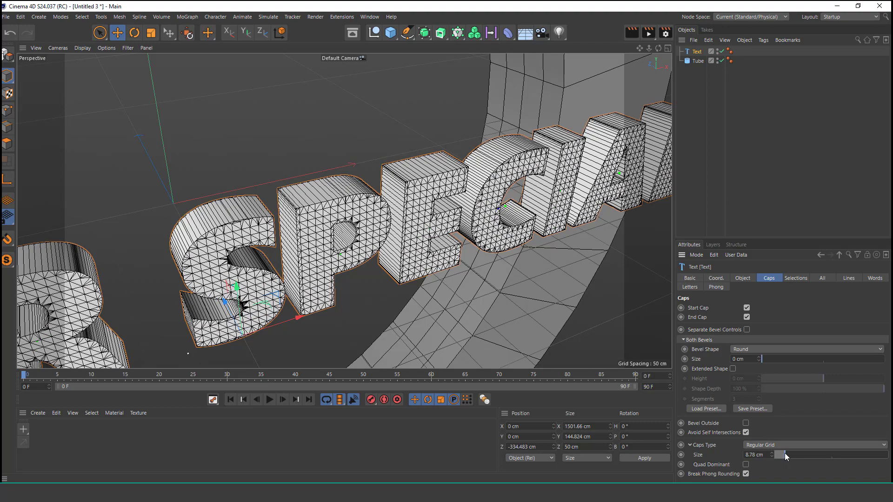
Step: Add a Circle spline with a 900 cm radius and move it along Z to about -171 cm, in front of the ring
right_click_drag(305, 199, 253, 310, "alt")
left_click_drag(253, 309, 424, 214, "alt")
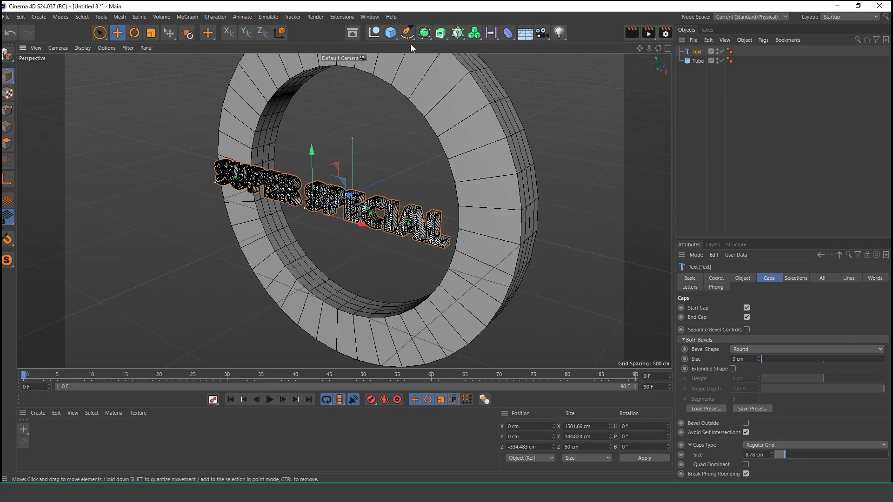
left_click(408, 32)
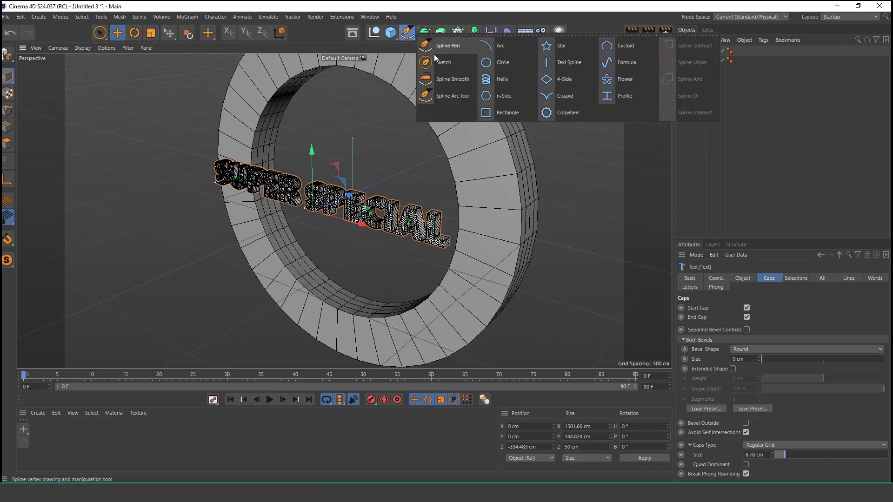
left_click(500, 63)
left_click_drag(414, 258, 401, 256, "alt")
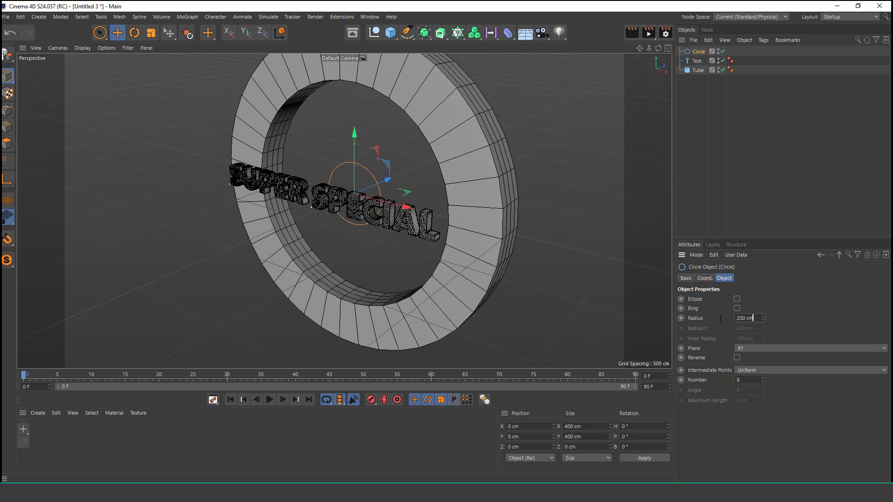
left_click(746, 318)
type("900")
key("Return")
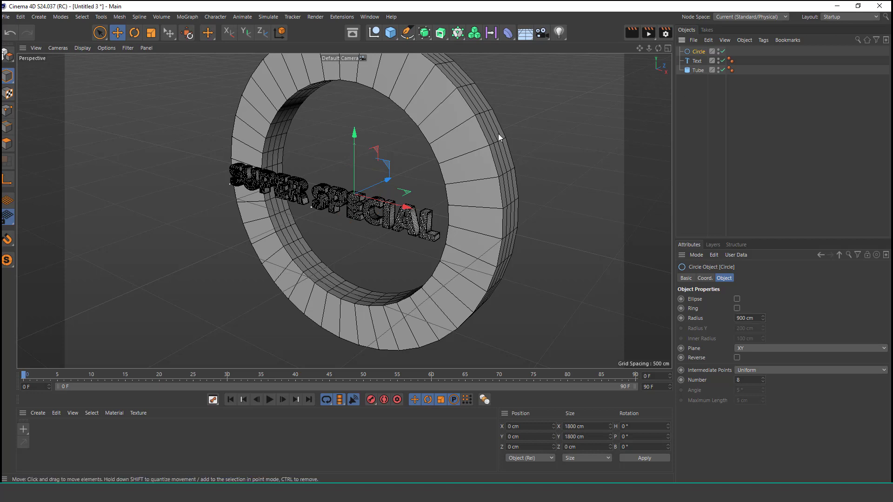
left_click_drag(393, 181, 398, 150)
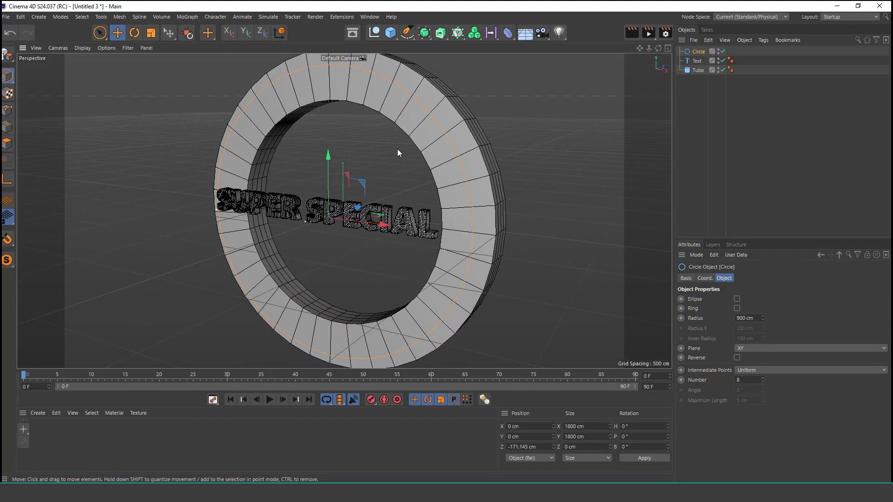
Step: Add a Spline Wrap deformer as a child of the Text object and assign the Circle as its spline
left_click(698, 61)
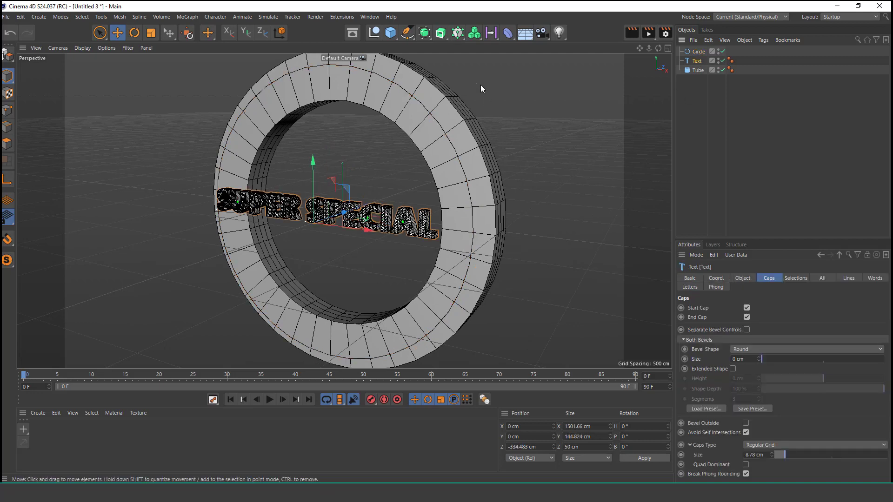
left_click(508, 32)
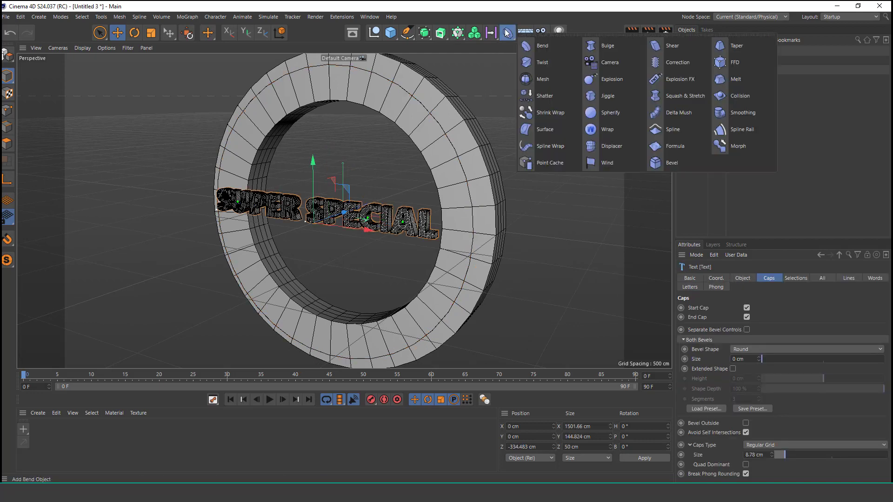
left_click(560, 145)
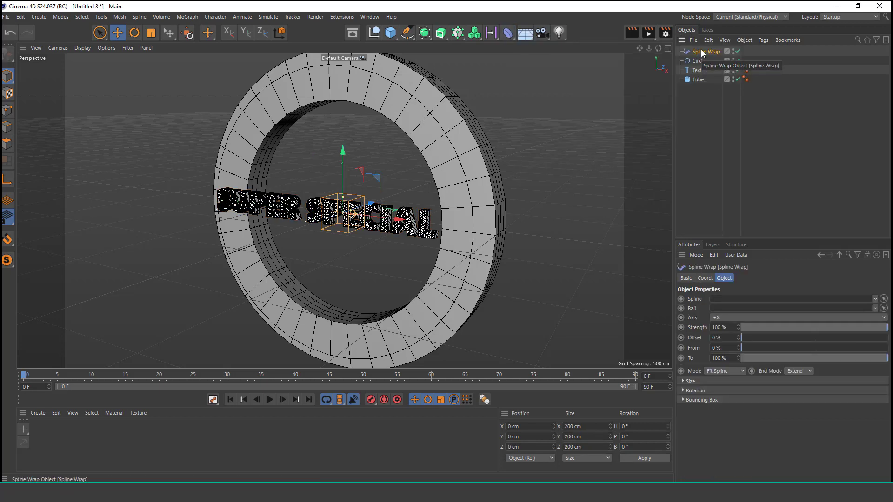
left_click_drag(702, 61, 700, 71)
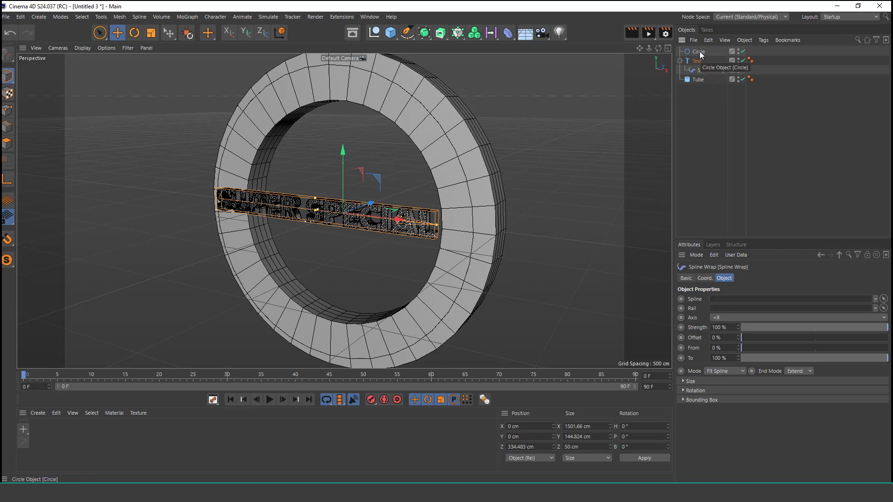
left_click_drag(699, 51, 733, 304)
Step: Set the Spline Wrap's From value to 53% to confine the text to the ring's lower half
scroll(351, 201, "down", 5)
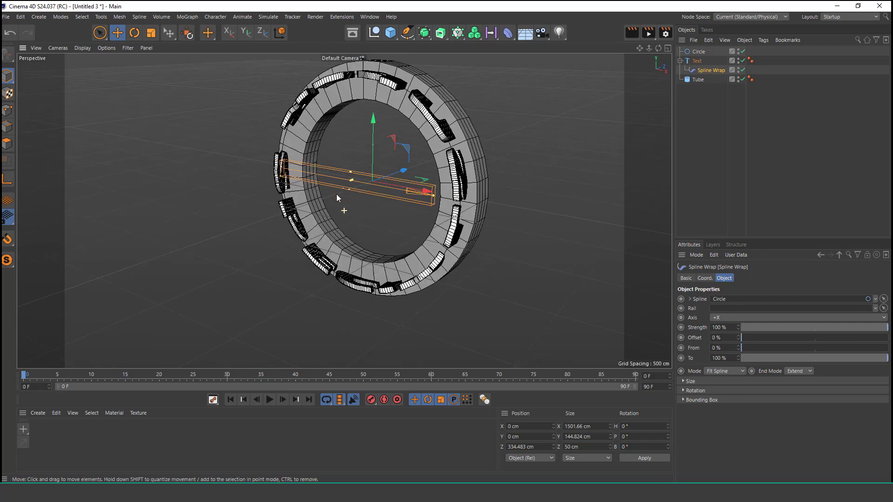
scroll(336, 194, "down", 1)
middle_click_drag(425, 146, 393, 192, "alt")
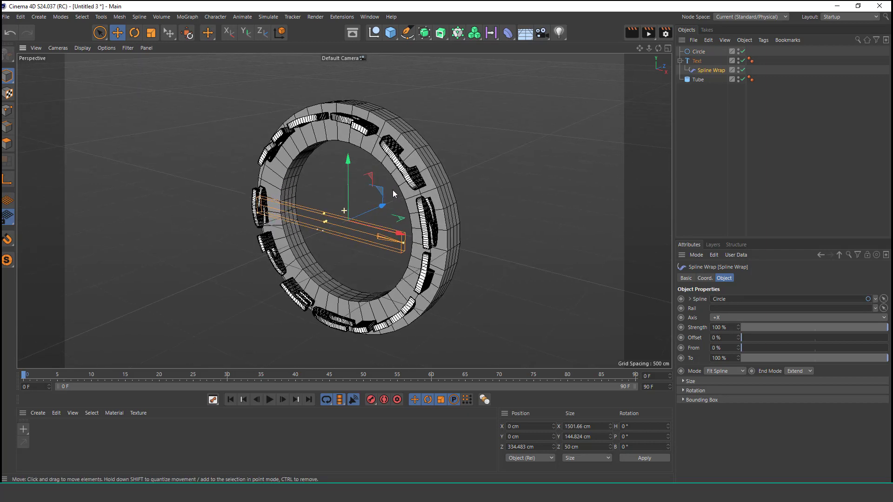
scroll(383, 194, "up", 6)
left_click_drag(384, 187, 394, 158, "alt")
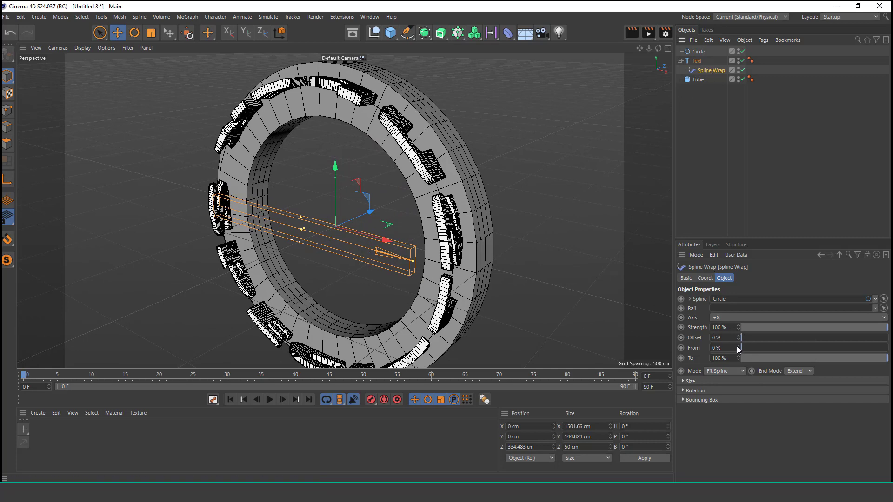
left_click_drag(738, 350, 774, 350)
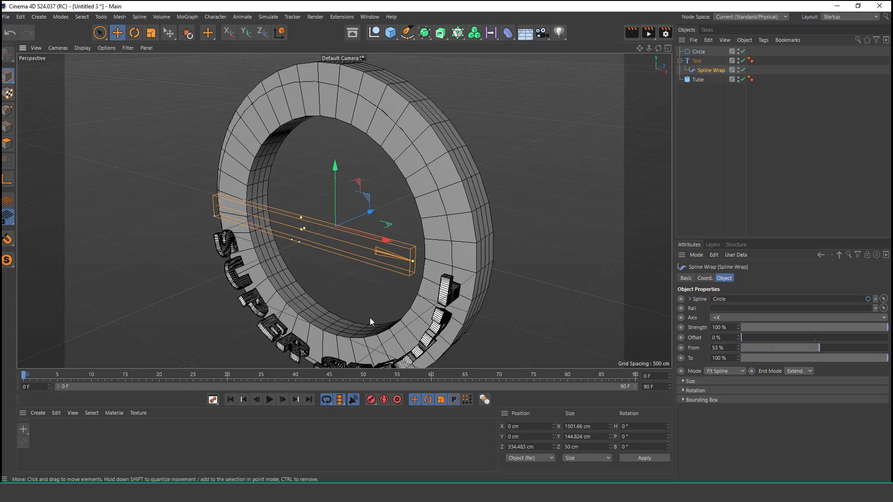
Step: Rotate the Spline Wrap to a pitch of -90° so the letters face the front of the ring
right_click_drag(352, 311, 360, 341, "alt")
middle_click_drag(359, 341, 372, 302, "alt")
scroll(373, 295, "up", 3)
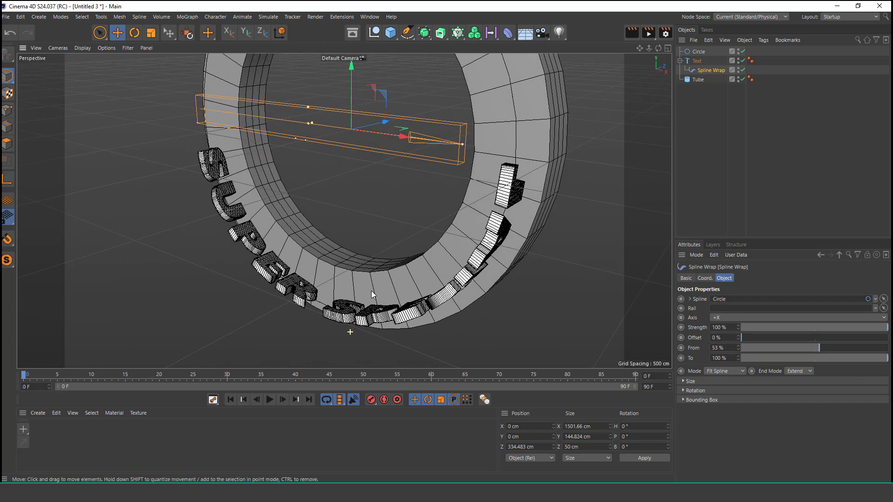
left_click(705, 278)
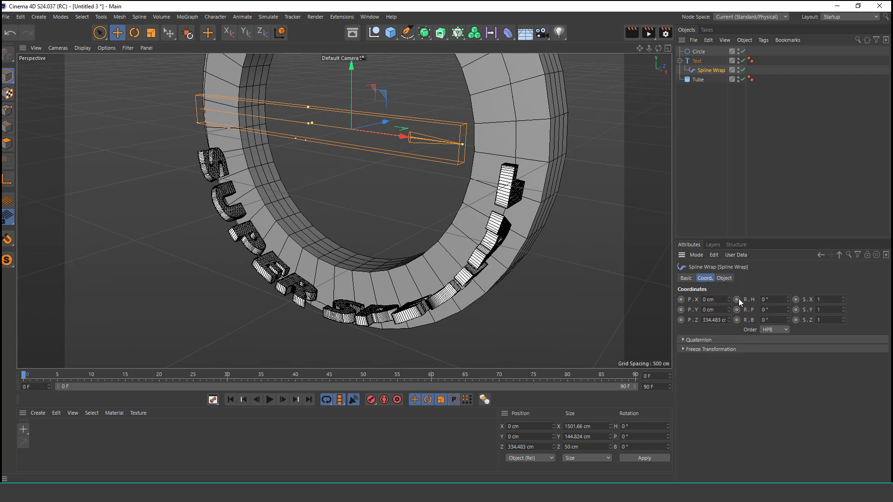
left_click_drag(788, 310, 788, 350)
left_click(767, 310)
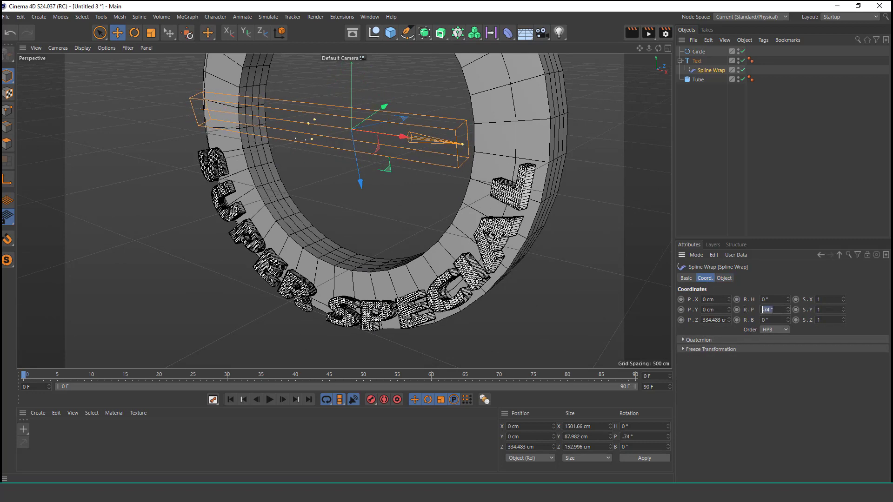
type("-90")
key("Return")
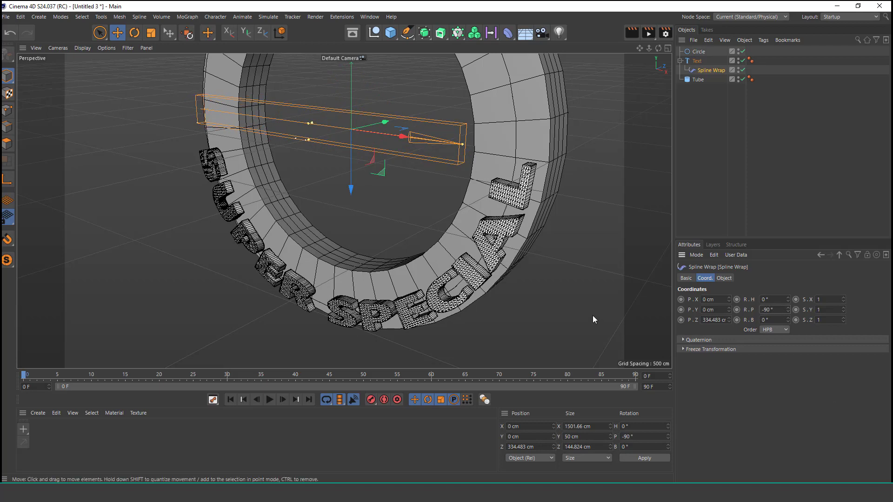
Step: Reduce the Circle spline's radius to 826 cm to centre the letters on the ring's face
left_click_drag(336, 186, 398, 219, "alt")
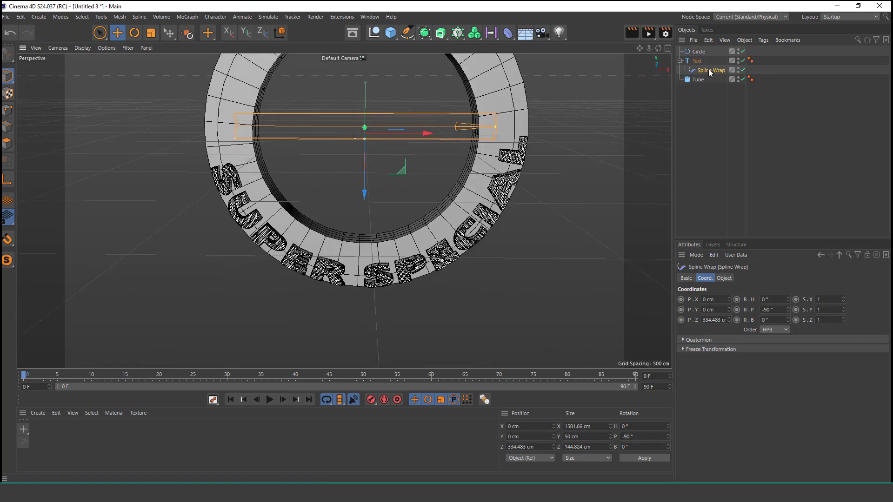
left_click(704, 52)
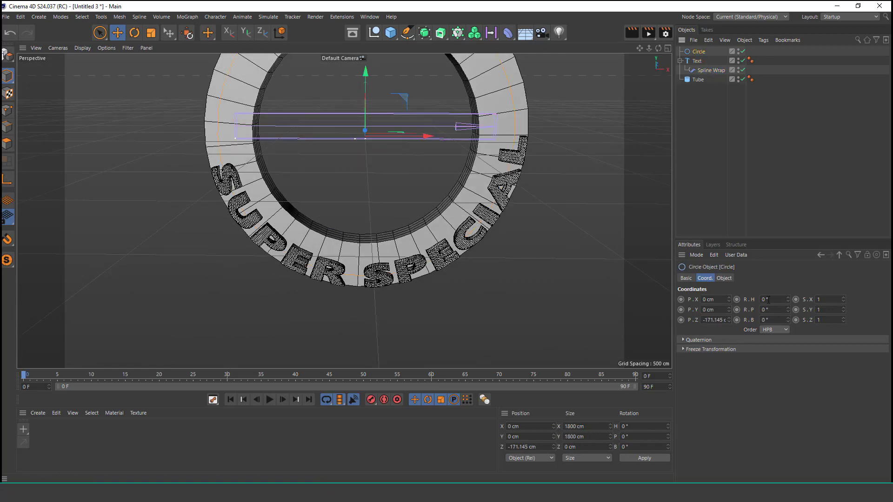
left_click(725, 278)
left_click_drag(763, 320, 763, 349)
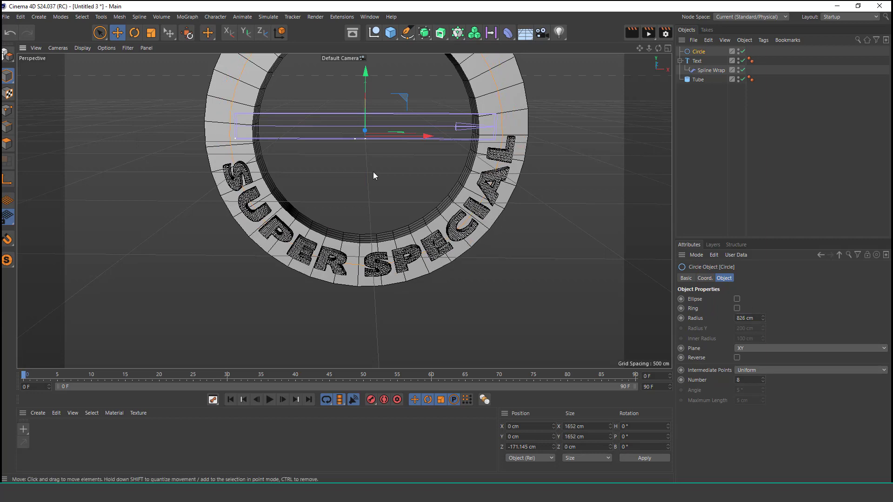
Step: Set the Spline Wrap's From value to 66% to tighten the text along the circle
scroll(381, 185, "up", 4)
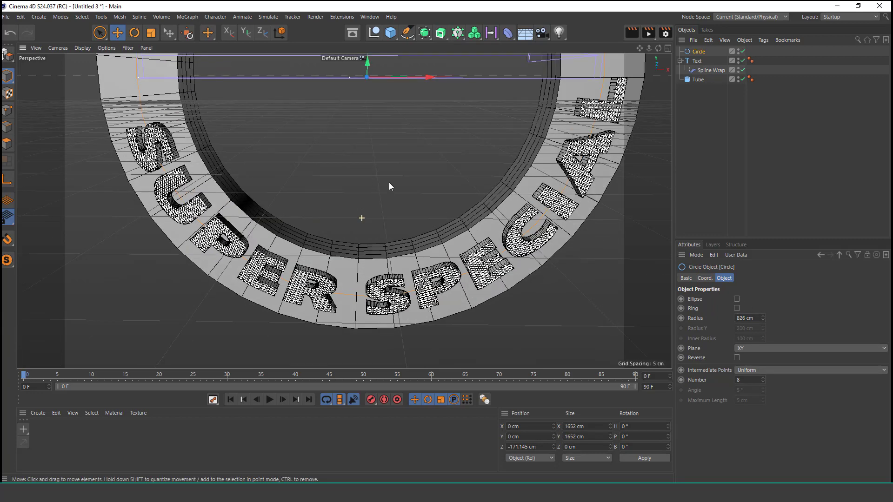
left_click(706, 70)
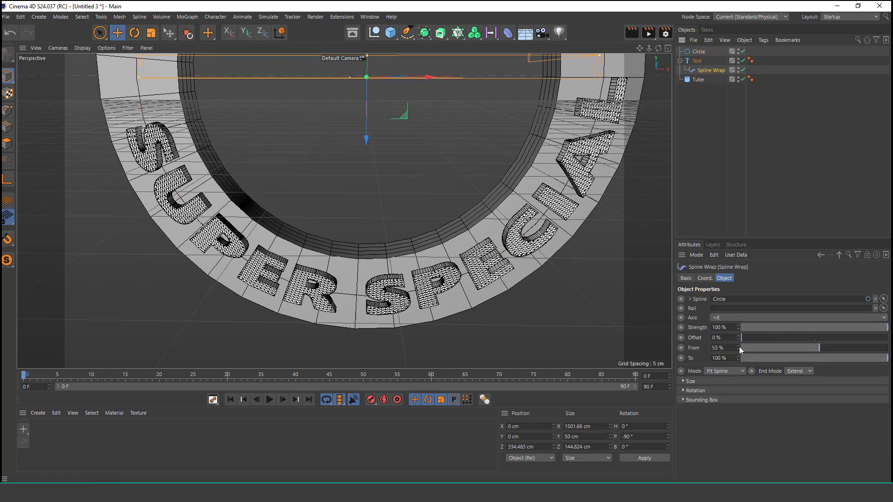
left_click_drag(737, 346, 738, 337)
scroll(447, 211, "down", 5)
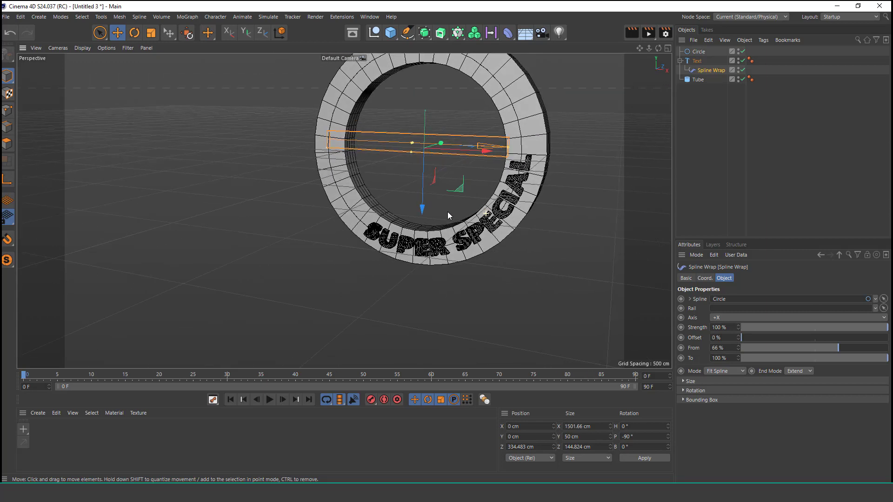
Step: Set the Spline Wrap's Offset to -7% to shift the text to the bottom centre of the ring
scroll(447, 211, "up", 3)
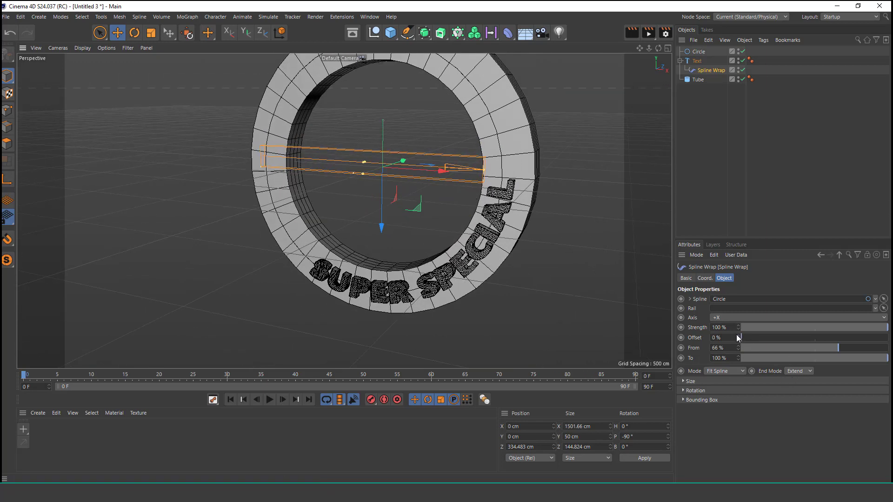
left_click(738, 336)
left_click(739, 340)
left_click(738, 340)
left_click(739, 340)
left_click(739, 340)
left_click(738, 340)
left_click(739, 340)
left_click(738, 340)
left_click(738, 340)
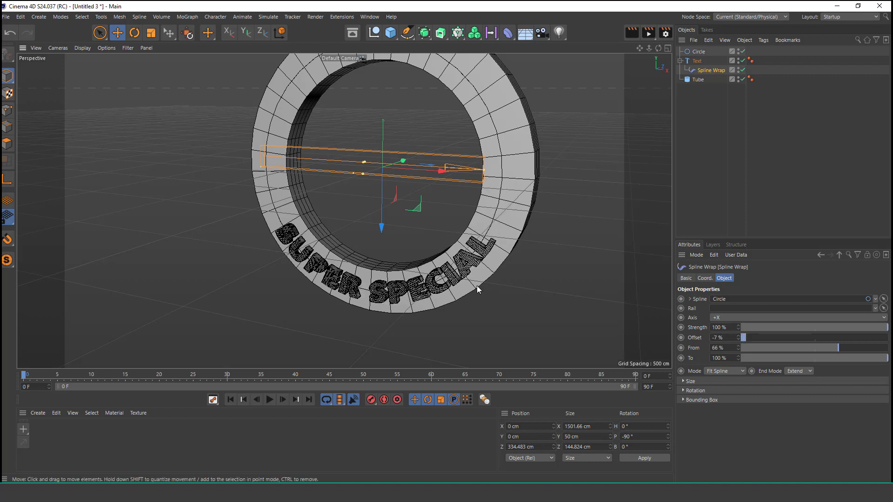
Step: Move the Circle spline along Z to about -100 cm so the text sits against the ring's front face
right_click_drag(404, 265, 413, 259, "alt")
left_click(669, 48)
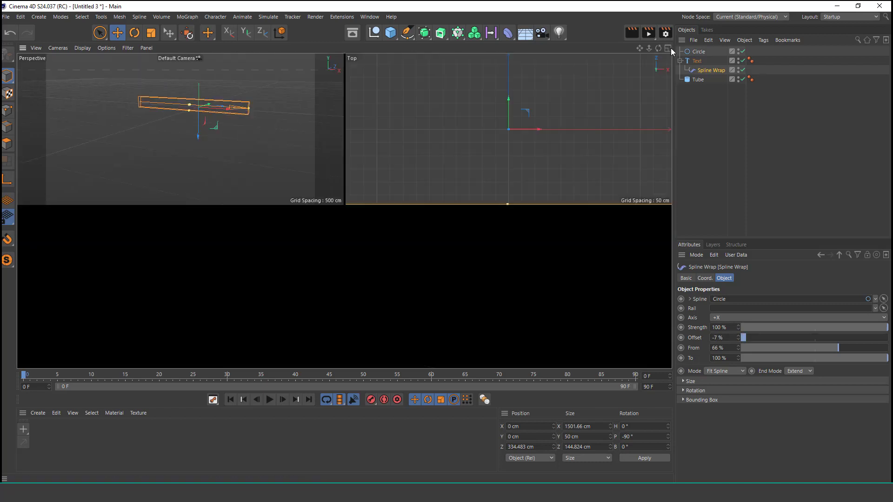
mouse_move(186, 271)
right_mouse_down("alt")
mouse_move(186, 299)
mouse_move(190, 289)
right_mouse_up("alt")
left_click(698, 52)
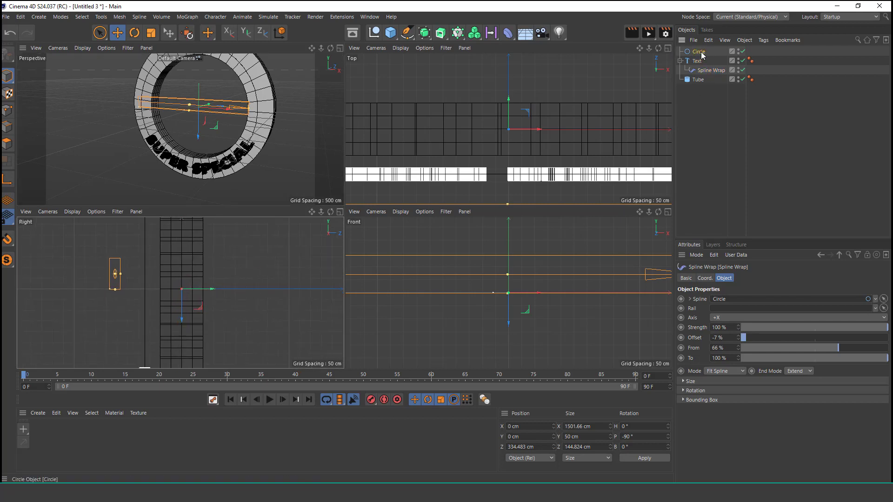
left_click_drag(176, 288, 190, 292)
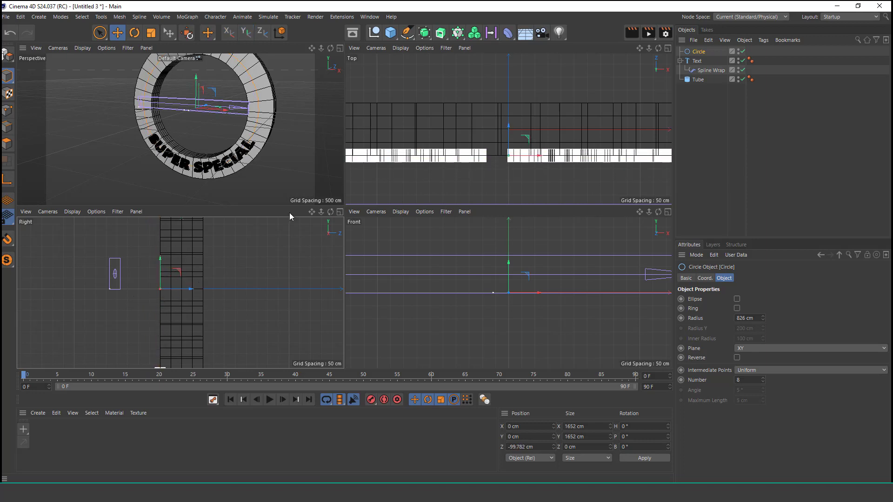
scroll(227, 127, "up", 5)
scroll(227, 127, "up", 5)
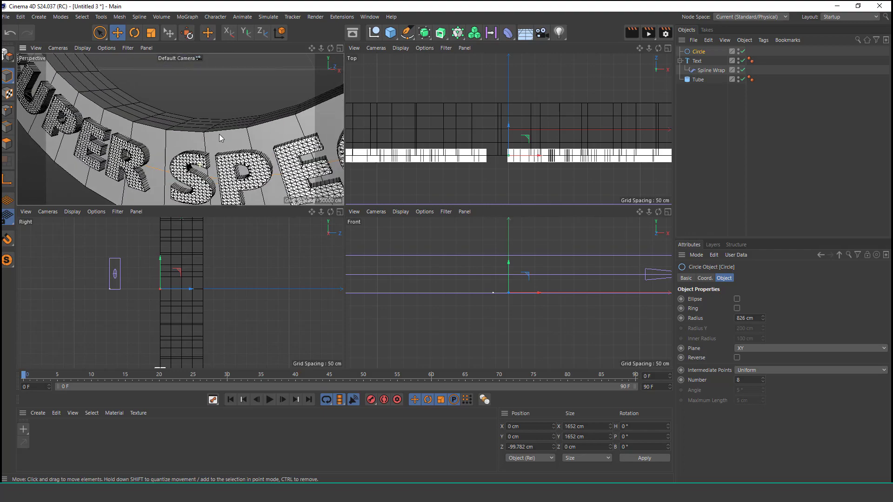
Step: Move the Circle spline along Z to about -124 cm so the letters stand out from the ring's front face
left_click_drag(186, 169, 245, 185, "alt")
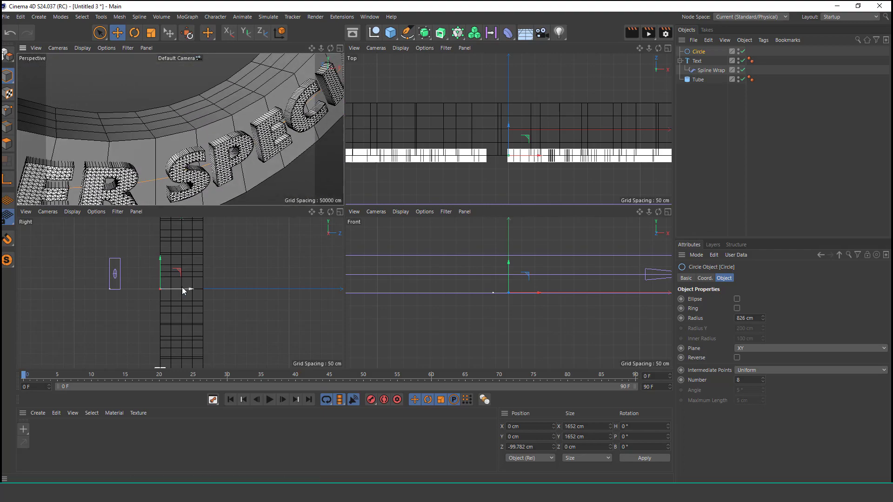
left_click_drag(190, 288, 185, 289)
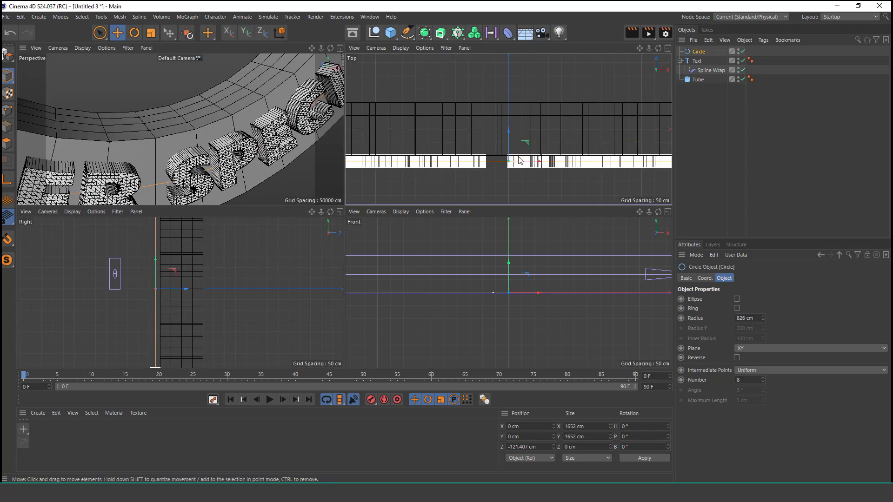
scroll(520, 161, "up", 6)
left_click_drag(493, 130, 493, 132)
Step: Inspect the wrapped text on the ring's front face from several angles and distances in the enlarged perspective view
left_click(340, 47)
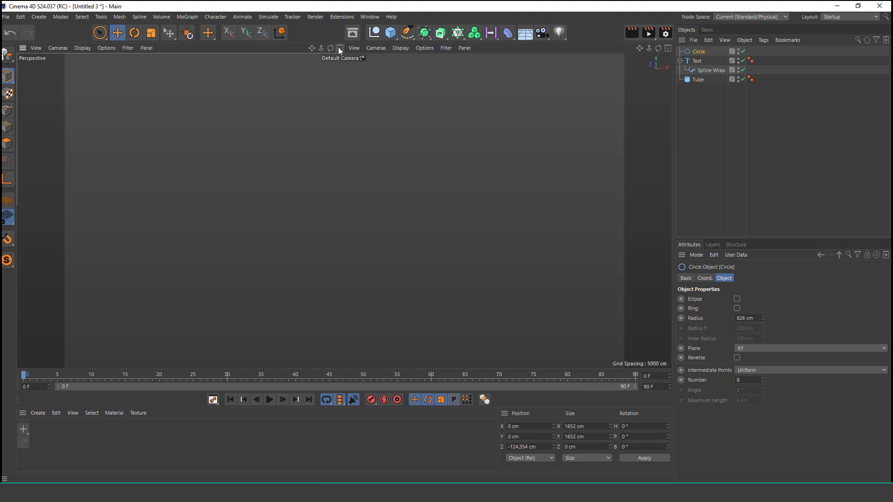
mouse_move(345, 147)
right_mouse_down("alt")
mouse_move(308, 219)
mouse_move(204, 266)
right_mouse_up("alt")
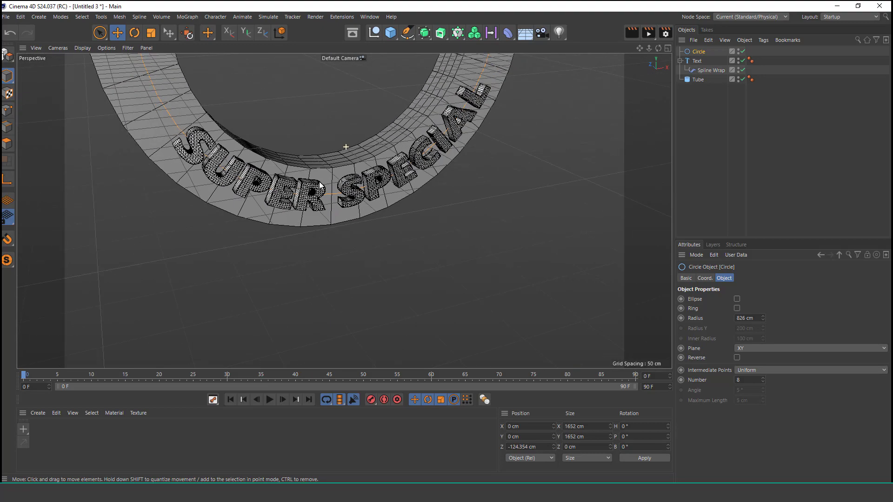
left_click_drag(321, 186, 357, 134, "alt")
right_click_drag(357, 133, 366, 181, "alt")
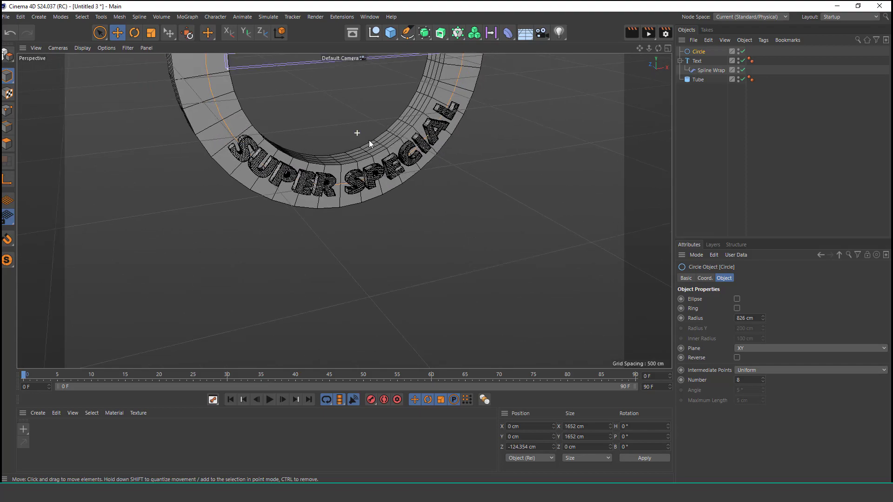
left_click_drag(369, 140, 289, 144, "alt")
right_click_drag(366, 151, 367, 197, "alt")
middle_click_drag(368, 198, 365, 216, "alt")
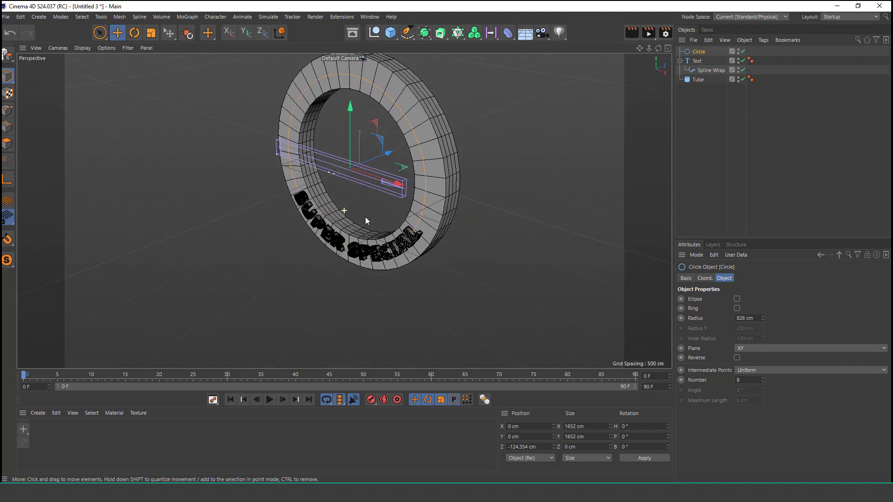
left_click_drag(366, 220, 390, 216, "alt")
middle_click_drag(390, 216, 410, 204, "alt")
right_click_drag(399, 292, 445, 230, "alt")
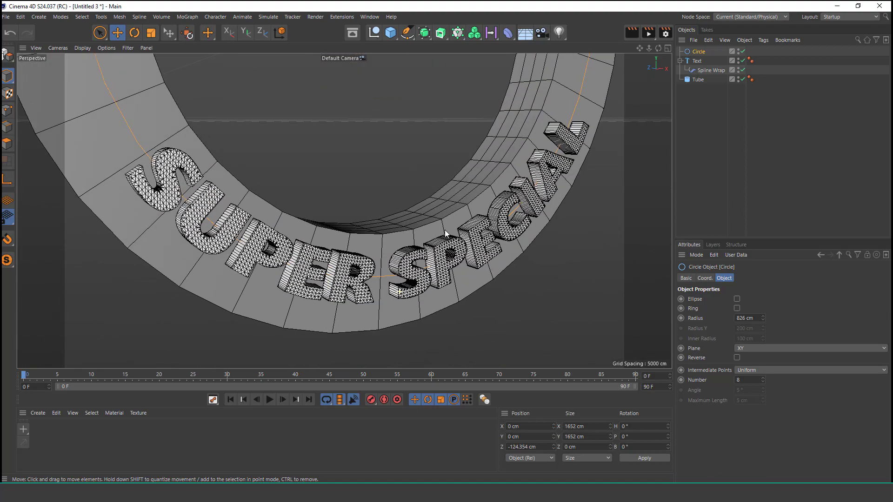
mouse_move(208, 264)
left_mouse_down("alt")
mouse_move(295, 277)
mouse_move(281, 305)
mouse_move(209, 279)
left_mouse_up("alt")
right_click_drag(381, 220, 337, 328, "alt")
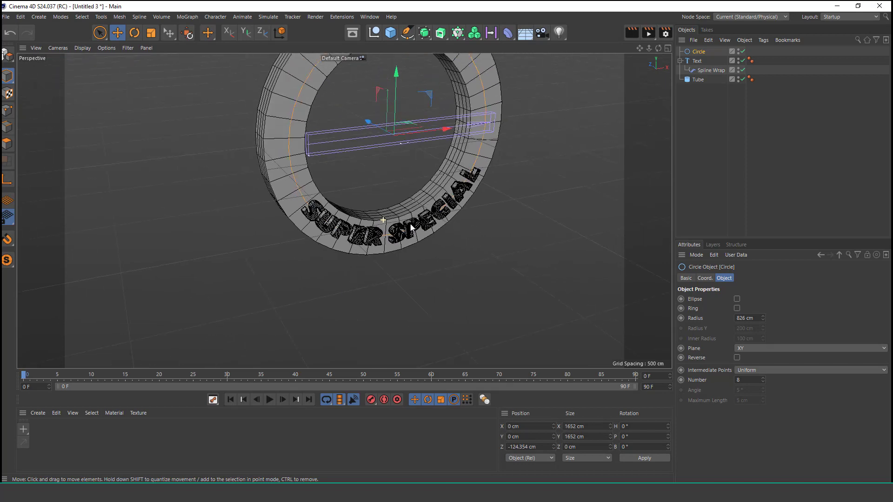
middle_click_drag(423, 200, 371, 245, "alt")
right_click_drag(367, 233, 370, 224, "alt")
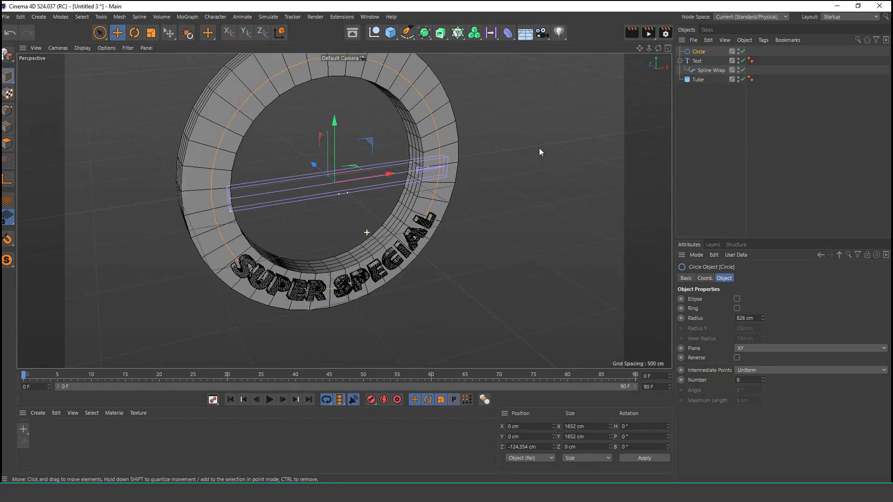
Step: Rename both the Circle spline and the Text object as FRONT
double_click(700, 51)
type("F")
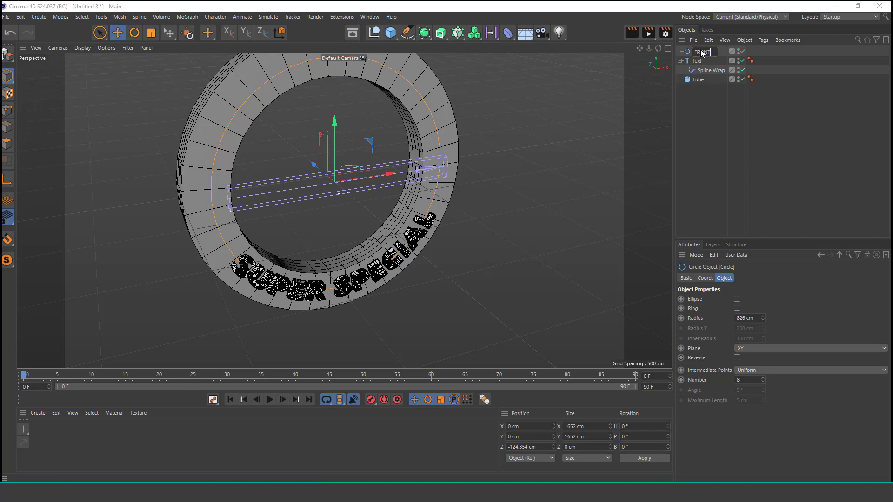
type("RONT")
key("Return")
double_click(699, 61)
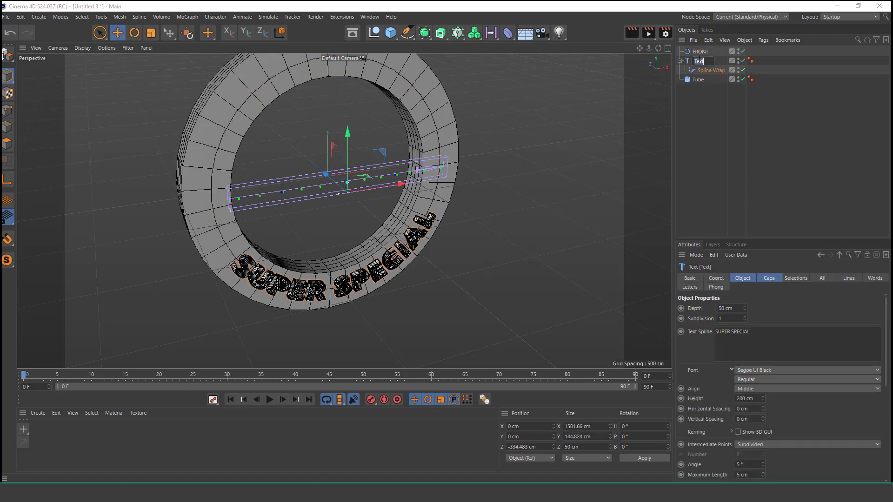
type("FRONT")
key("Return")
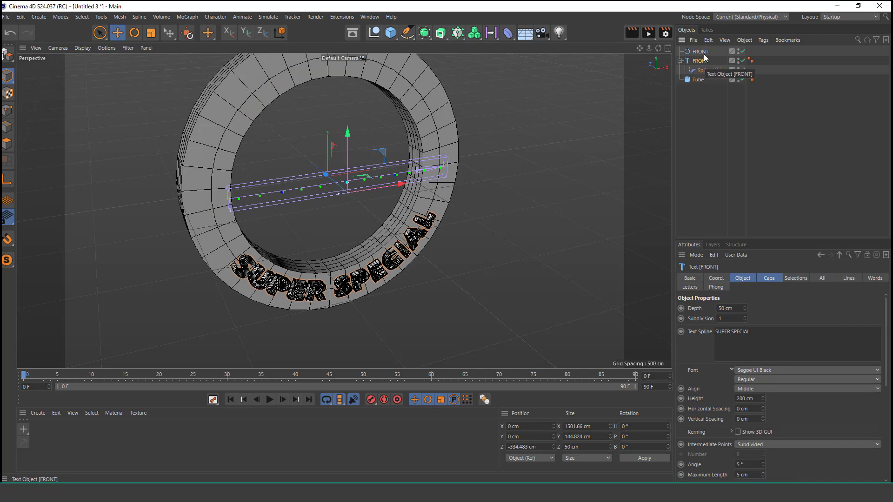
Step: Duplicate the FRONT circle and the FRONT text together with its Spline Wrap
left_click(703, 51, "ctrl")
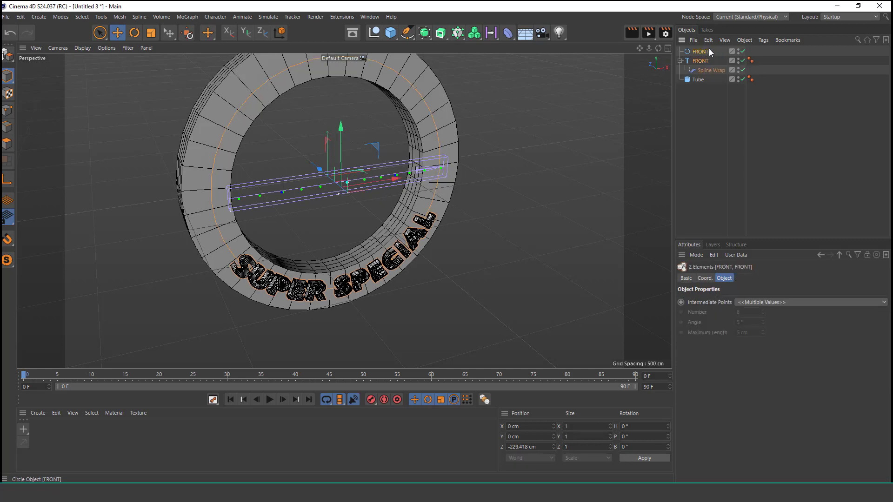
left_click(708, 40)
left_click(738, 88)
left_click(712, 41)
left_click(729, 100)
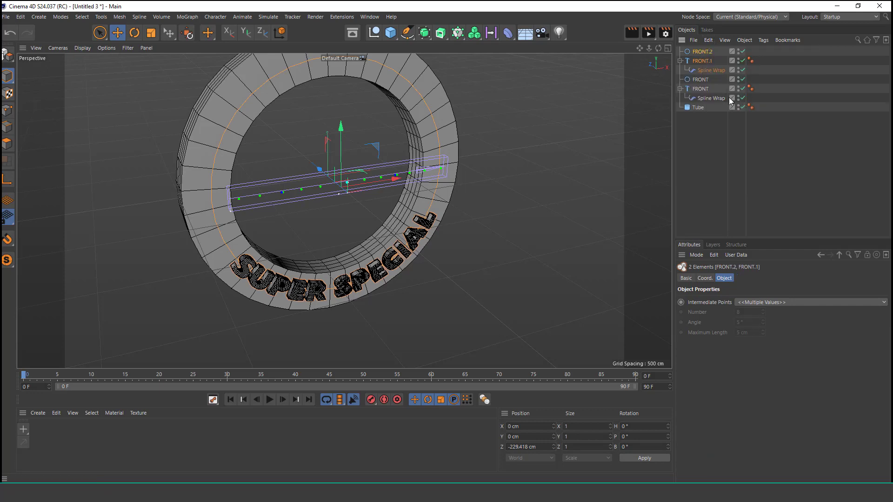
Step: Rename the duplicated circle and the duplicated text as INNER
left_click(706, 149)
double_click(705, 52)
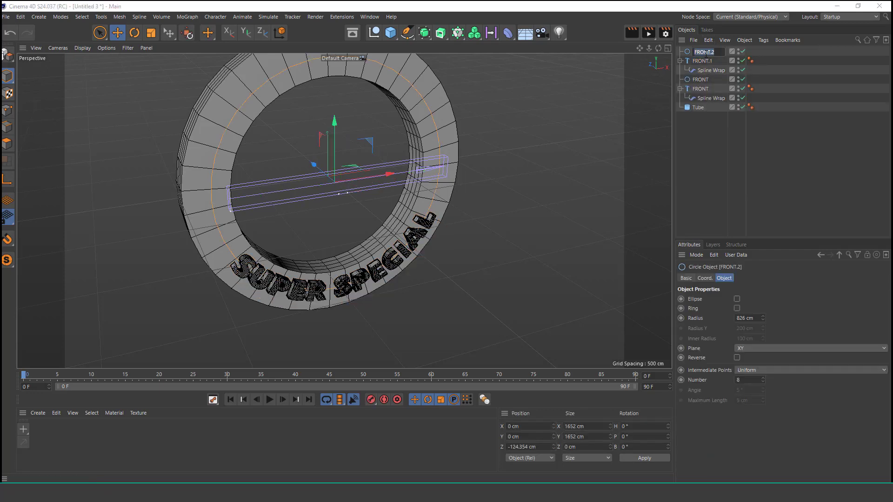
key("BackSpace")
type("INNER")
key("Return")
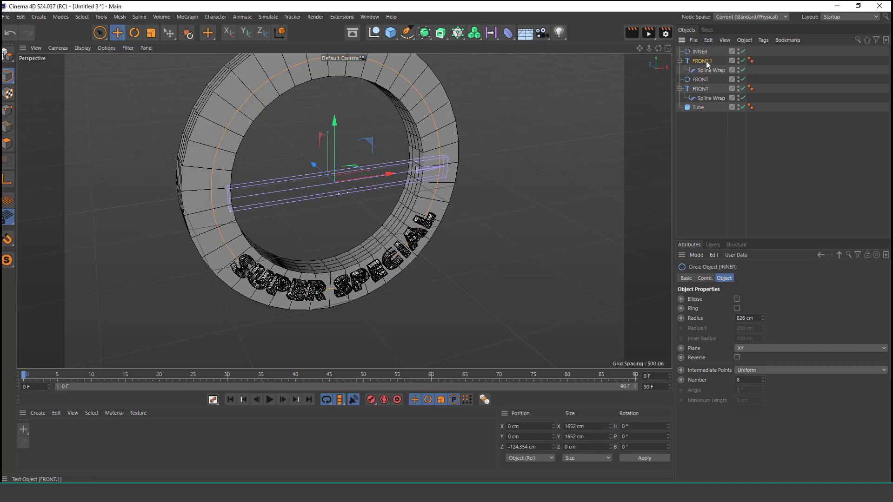
left_click(705, 61)
double_click(705, 61)
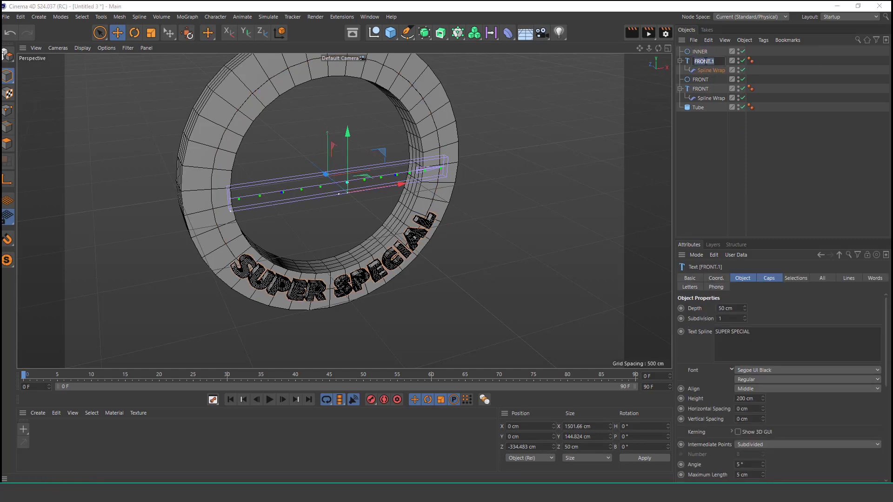
type("INNER")
key("Return")
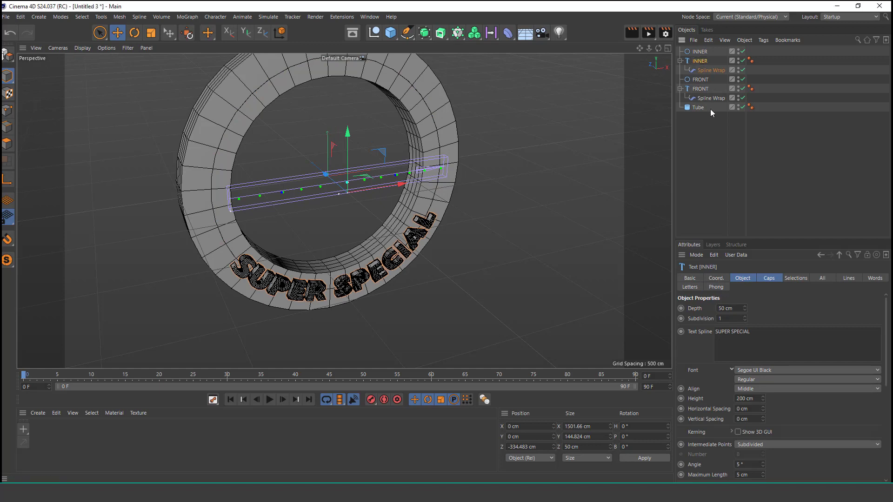
Step: Set the INNER circle's radius to 700 cm
left_click(704, 41)
left_click(697, 53)
left_click(697, 54)
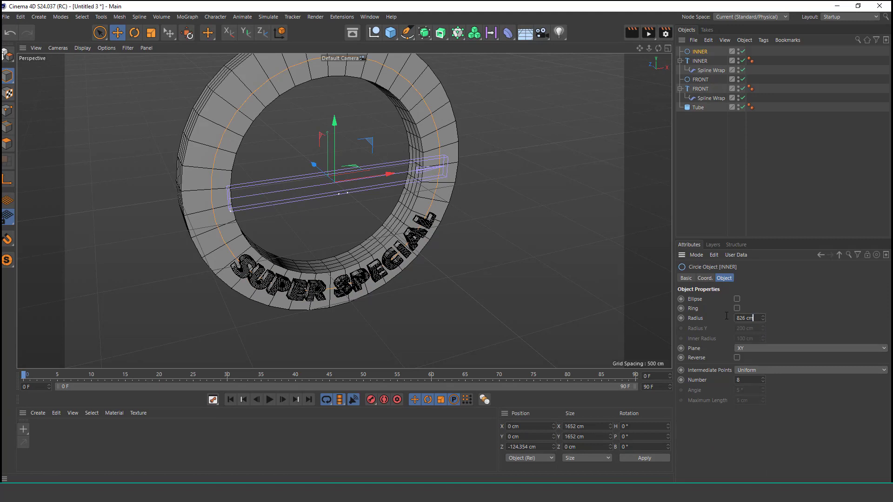
left_click(746, 318)
type("700")
key("Return")
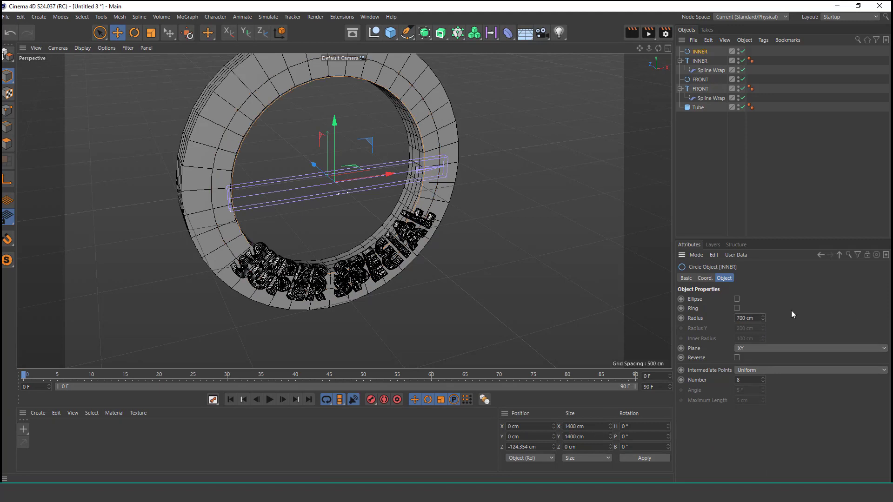
Step: Move the INNER circle along Z to about 4 cm, near the middle of the ring's thickness
left_click(667, 49)
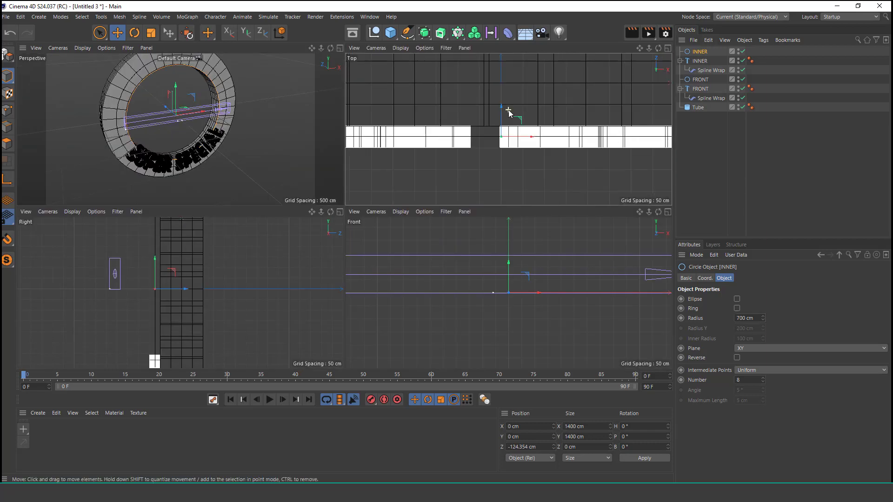
scroll(509, 110, "down", 2)
left_click_drag(503, 98, 509, 63)
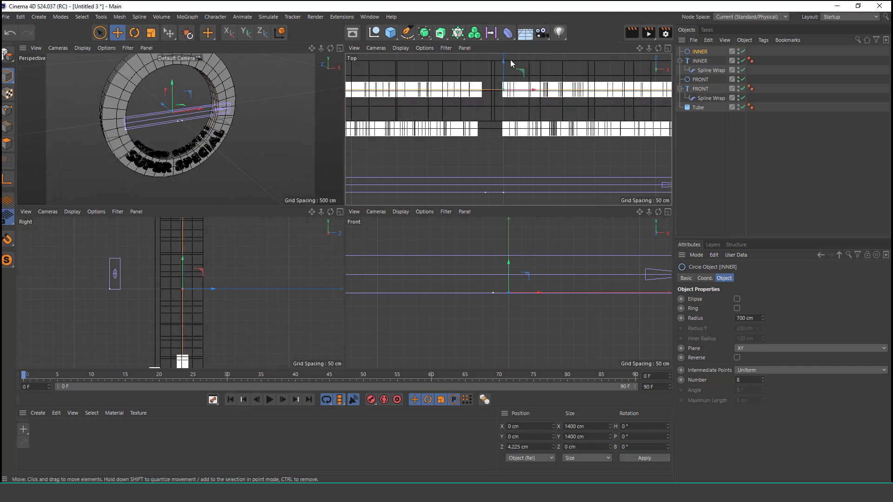
left_click(339, 49)
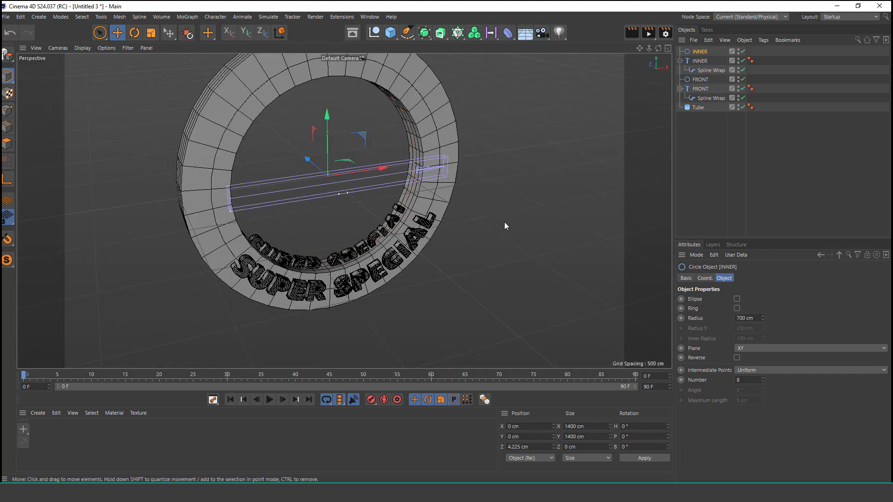
Step: Set the pitch rotation of the INNER text's Spline Wrap to 0° so the letters lie on the ring's inner surface
right_click_drag(340, 249, 361, 197, "alt")
left_click(705, 278)
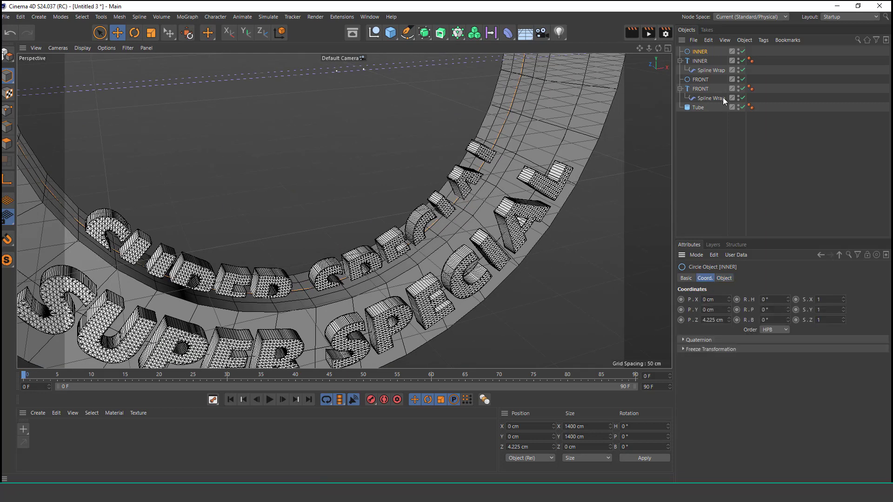
left_click(710, 70)
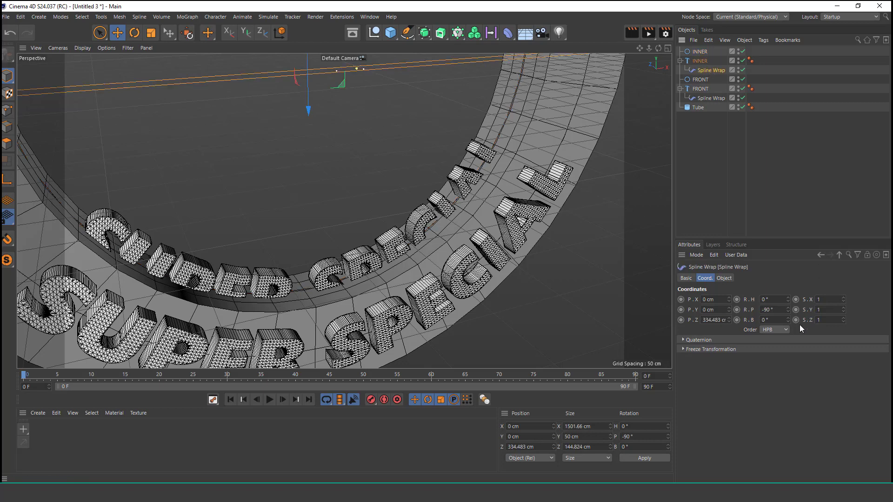
left_click_drag(788, 310, 755, 313)
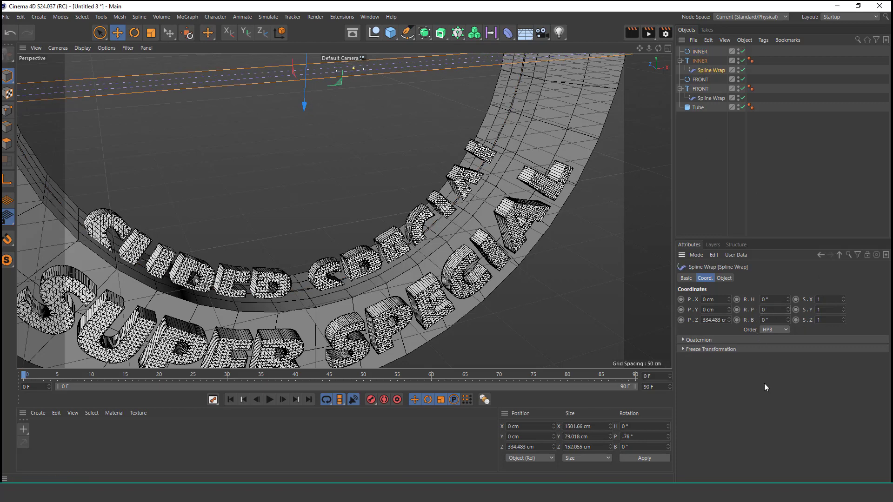
key("Return")
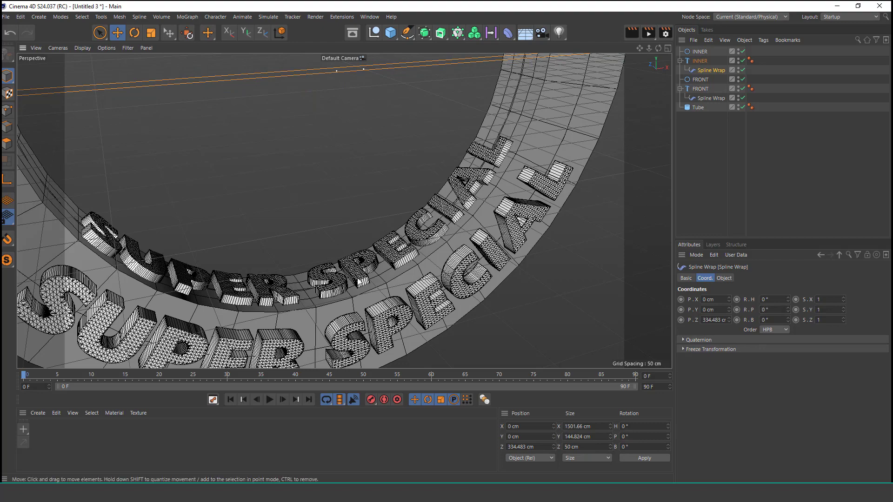
Step: Reduce the INNER circle's radius to 677 cm to raise the letters from the ring's inner surface
scroll(361, 279, "down", 3)
left_click_drag(365, 279, 355, 280, "alt")
right_click_drag(361, 285, 401, 189, "alt")
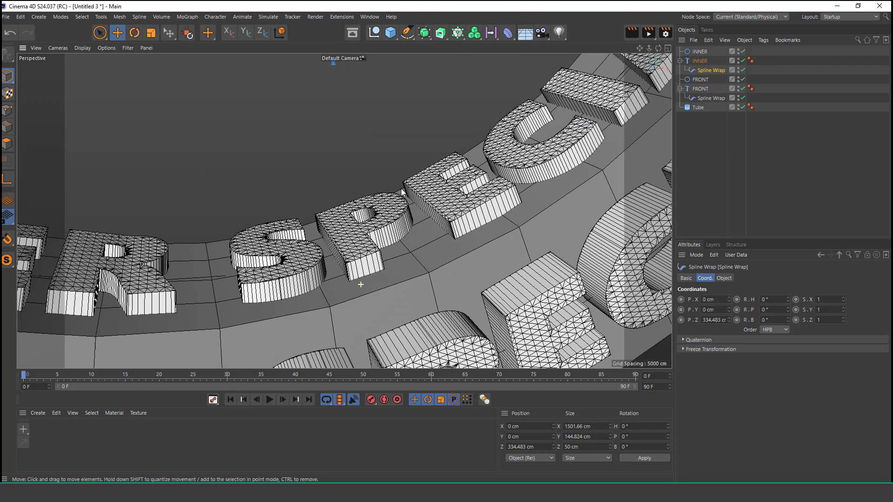
left_click(700, 52)
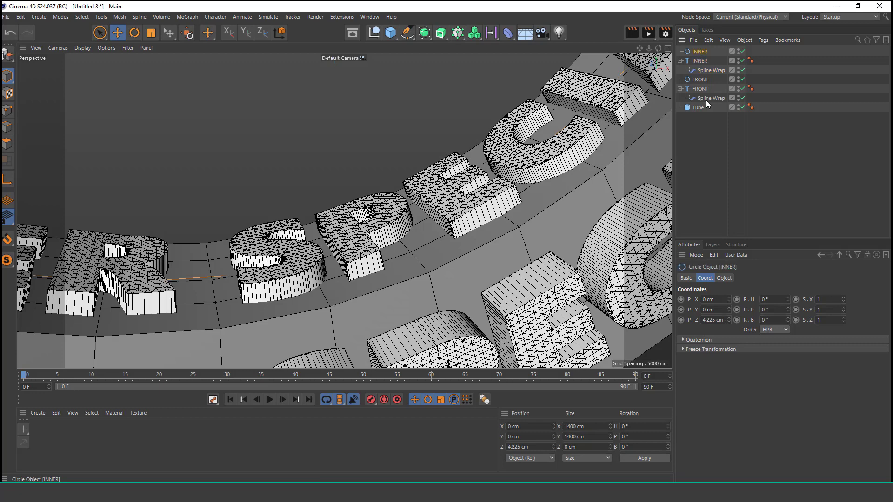
left_click(723, 280)
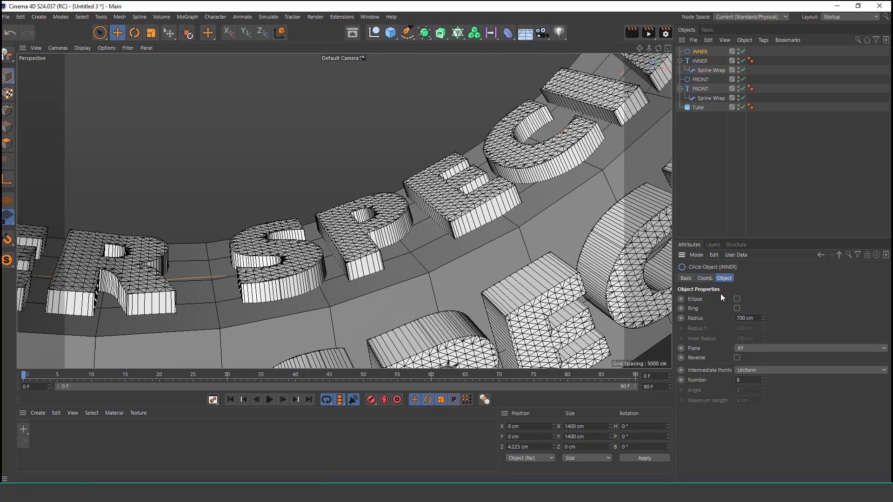
left_click_drag(764, 323, 763, 320)
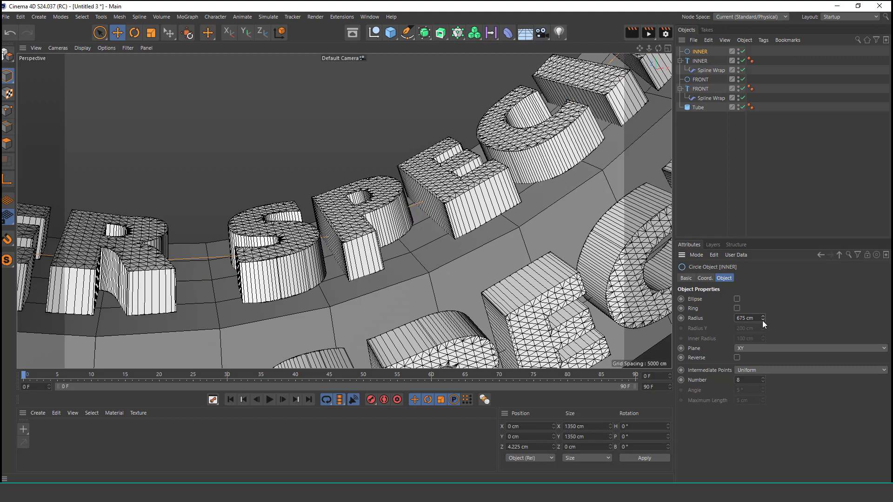
left_click(762, 317)
left_click(762, 317)
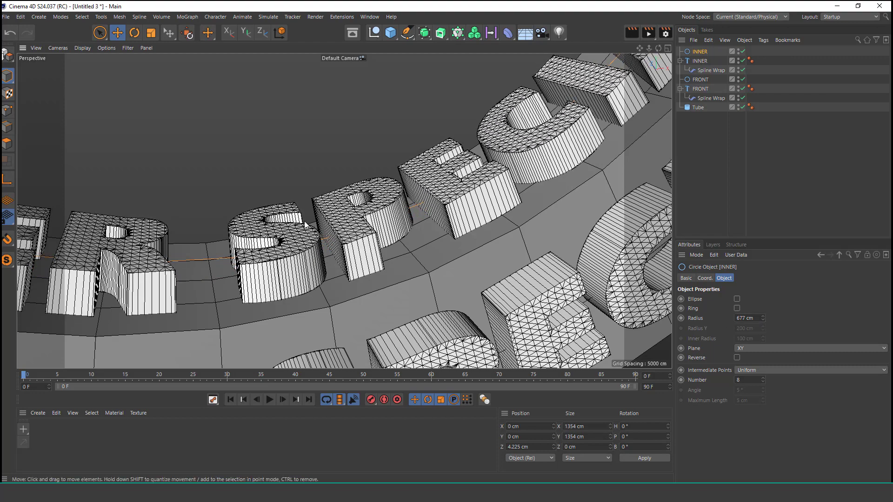
Step: Set the INNER Spline Wrap's Offset to 17% to shift the text around the ring's inner surface
right_click_drag(304, 221, 262, 341, "alt")
left_click_drag(263, 344, 405, 218, "alt")
left_click(710, 70)
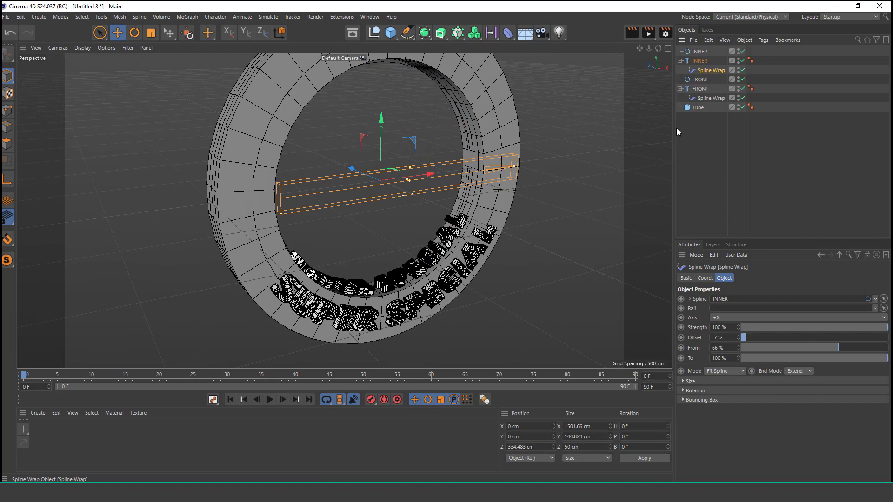
left_click(738, 339)
left_click_drag(738, 335, 739, 334)
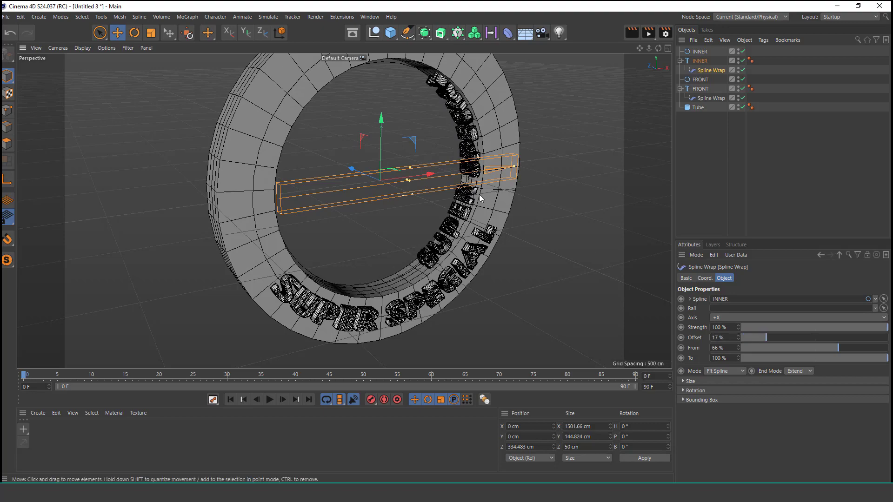
scroll(459, 188, "up", 1)
left_click_drag(449, 212, 469, 207, "alt")
right_click_drag(469, 207, 501, 139, "alt")
left_click_drag(503, 210, 439, 254, "alt")
scroll(439, 254, "down", 6)
left_click_drag(461, 185, 554, 153, "alt")
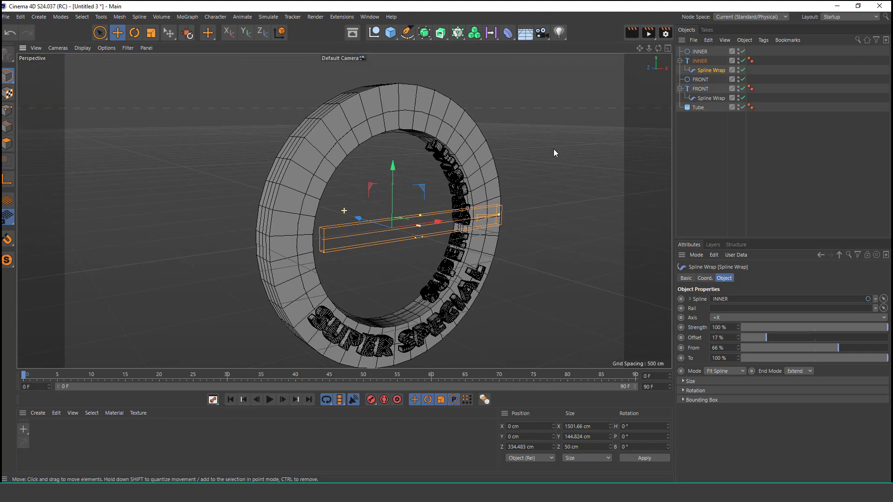
Step: Duplicate the INNER circle together with the INNER text and its Spline Wrap
left_click(700, 51)
left_click(704, 61, "ctrl")
left_click(708, 40)
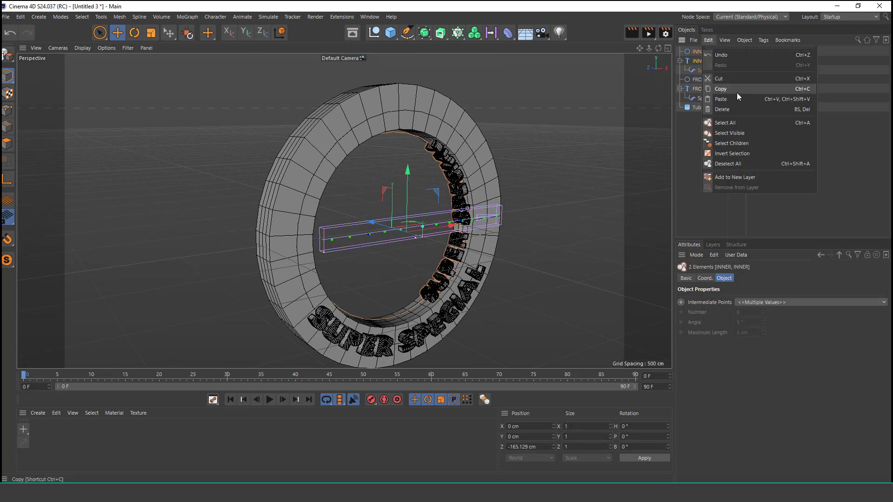
left_click(737, 90)
left_click(709, 40)
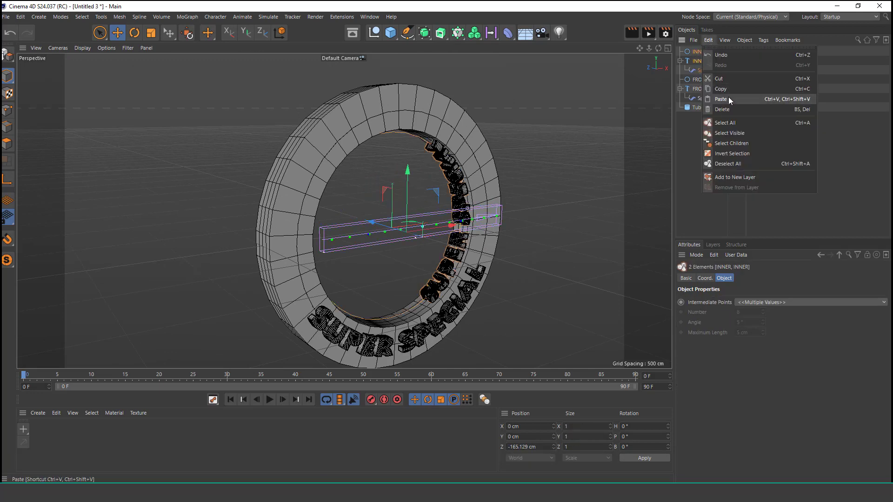
left_click(729, 95)
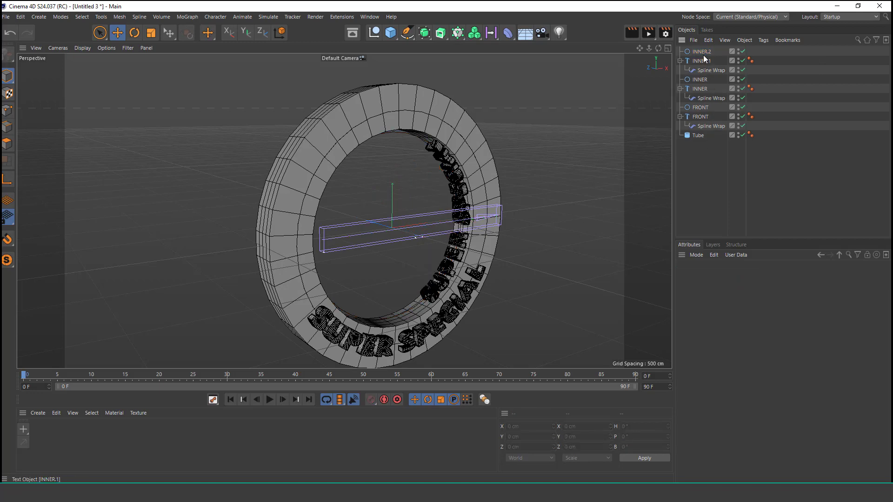
Step: Rename both the copied circle and the copied text object as TOP
double_click(704, 52)
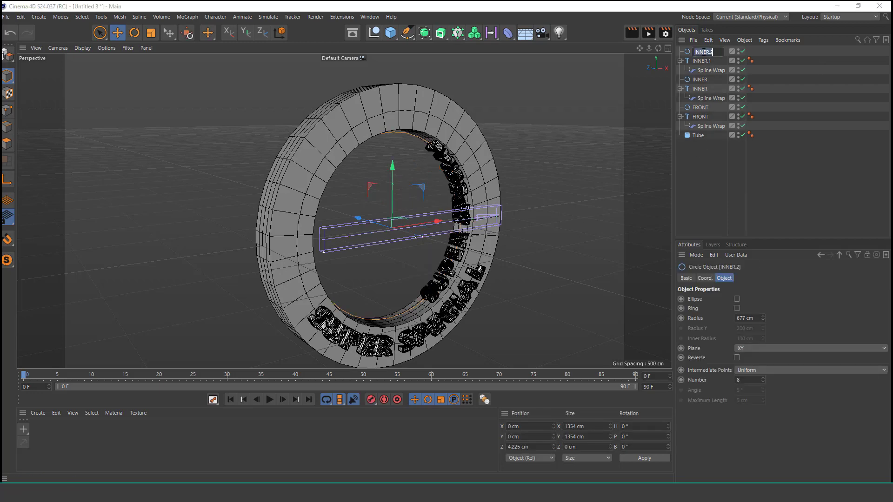
type("TOP")
left_click(707, 61)
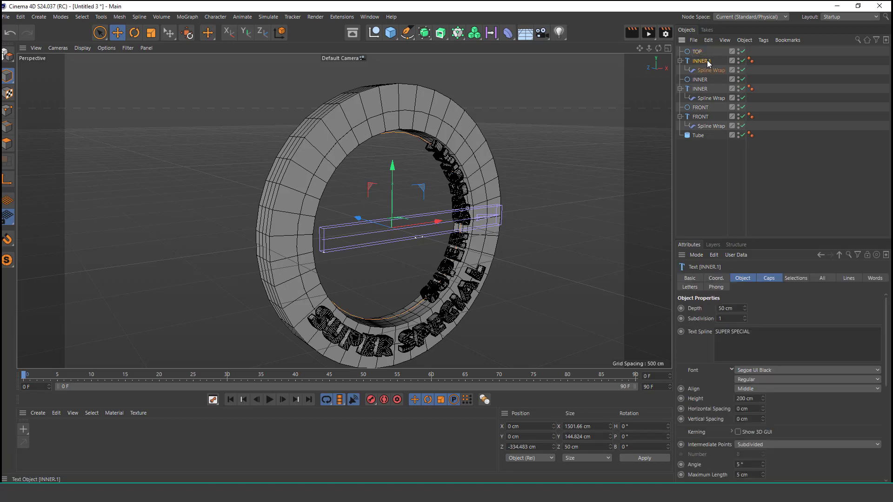
double_click(706, 62)
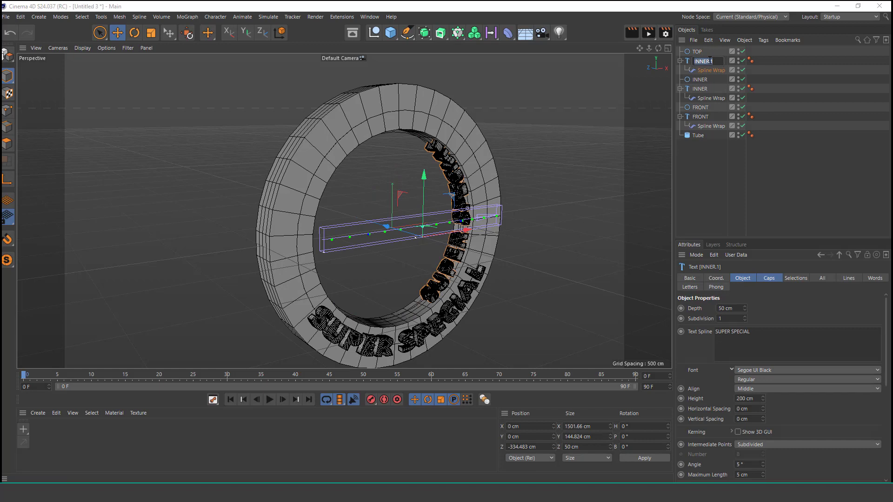
type("TOP")
key("Return")
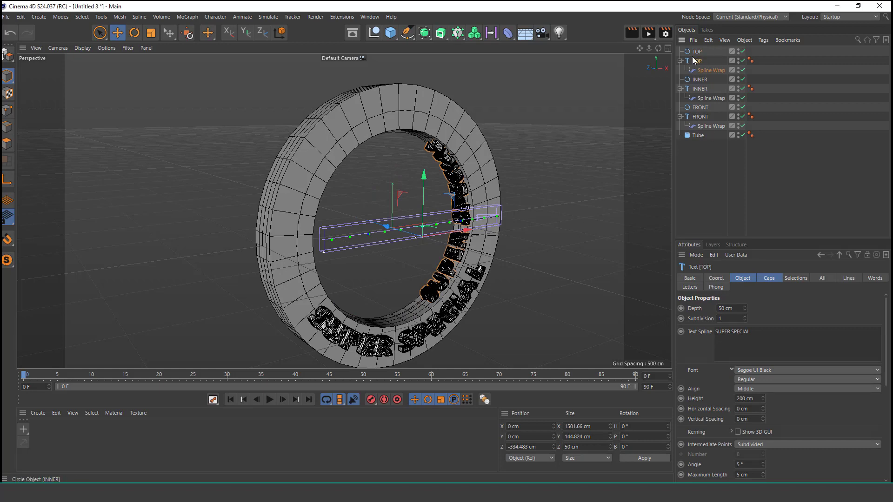
Step: Set the TOP circle's radius to 1000 cm to match the ring's outer edge
left_click(697, 52)
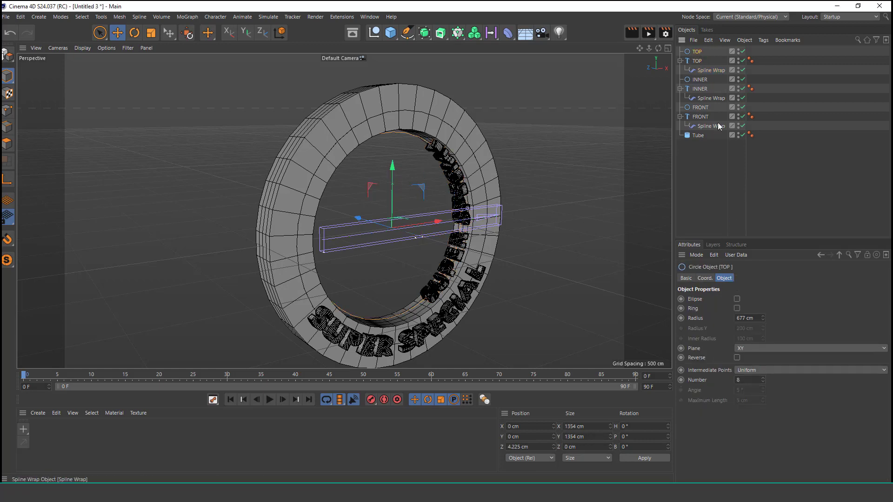
left_click_drag(757, 318, 728, 317)
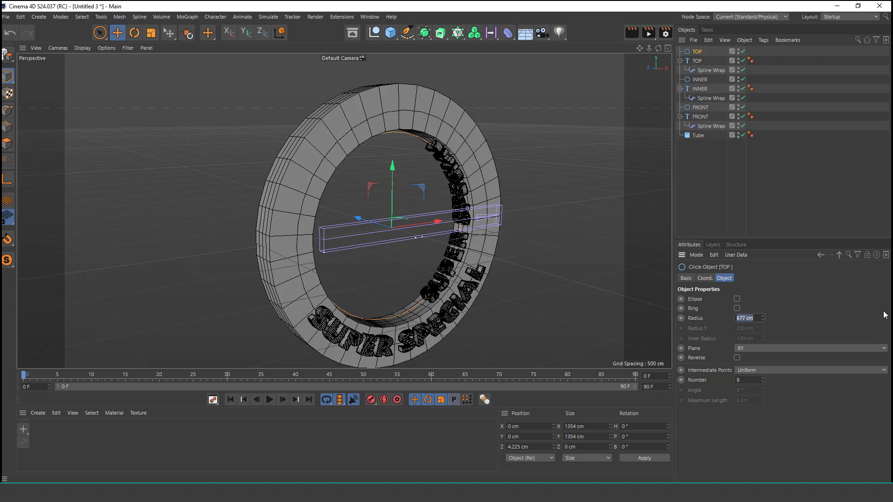
type("1000")
key("Return")
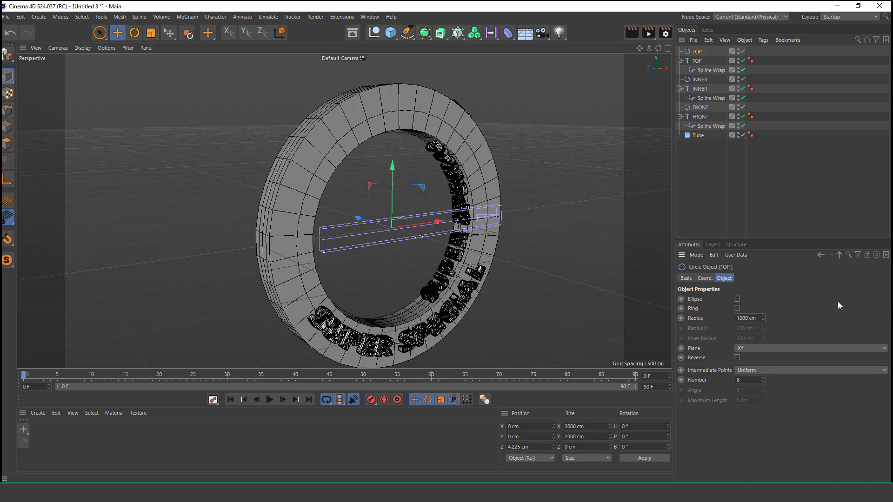
left_click(702, 70)
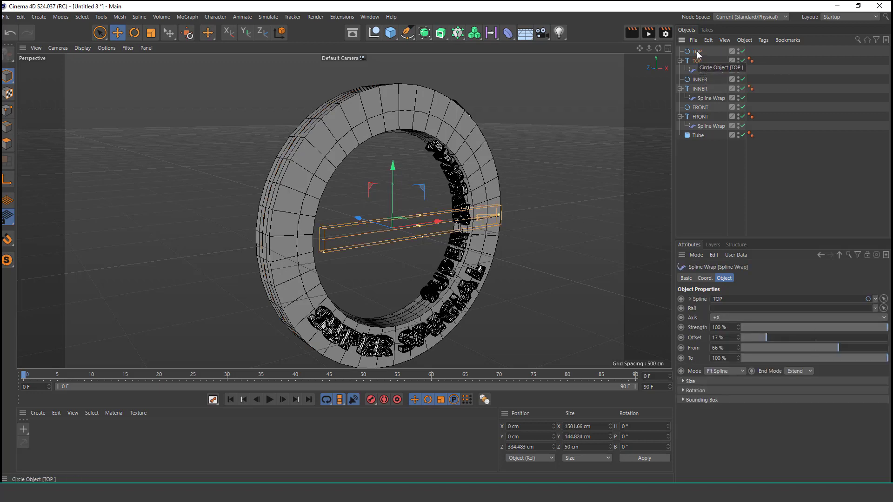
left_click(697, 52)
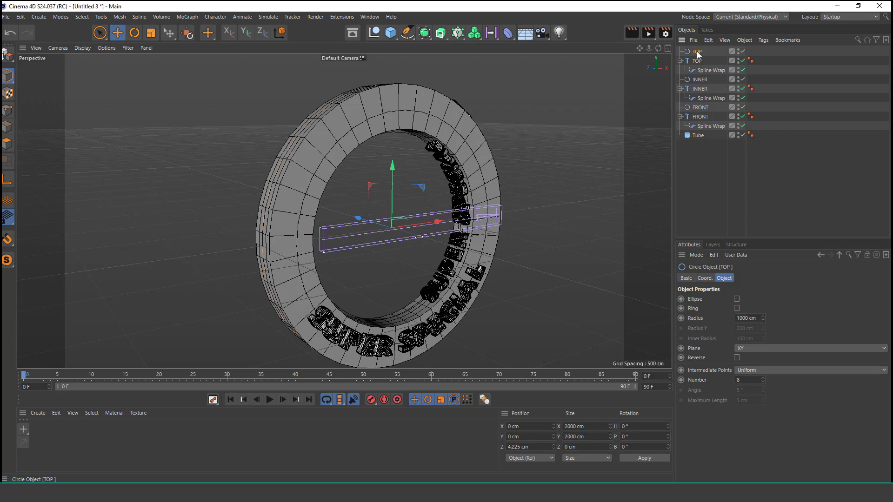
mouse_move(406, 190)
left_mouse_down("alt")
mouse_move(400, 203)
mouse_move(404, 178)
mouse_move(397, 220)
mouse_move(403, 186)
left_mouse_up("alt")
Step: Set the TOP Spline Wrap's From to 119% and Offset to 37% to fit the text along the ring's outer surface
left_click(711, 70)
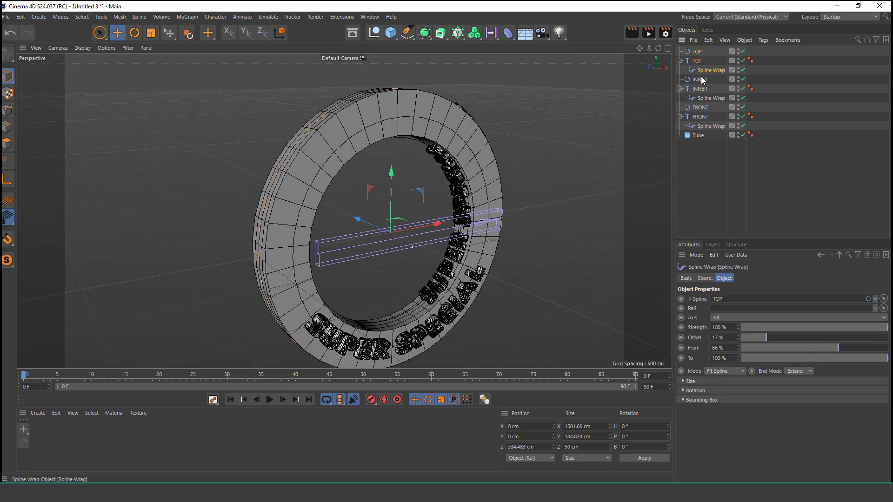
left_click_drag(739, 337, 779, 325)
left_click_drag(331, 223, 339, 251, "alt")
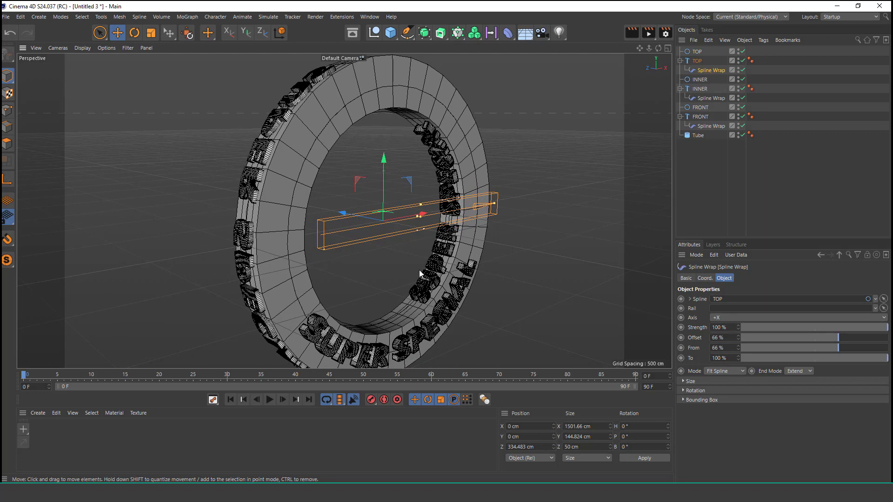
left_click_drag(737, 348, 739, 339)
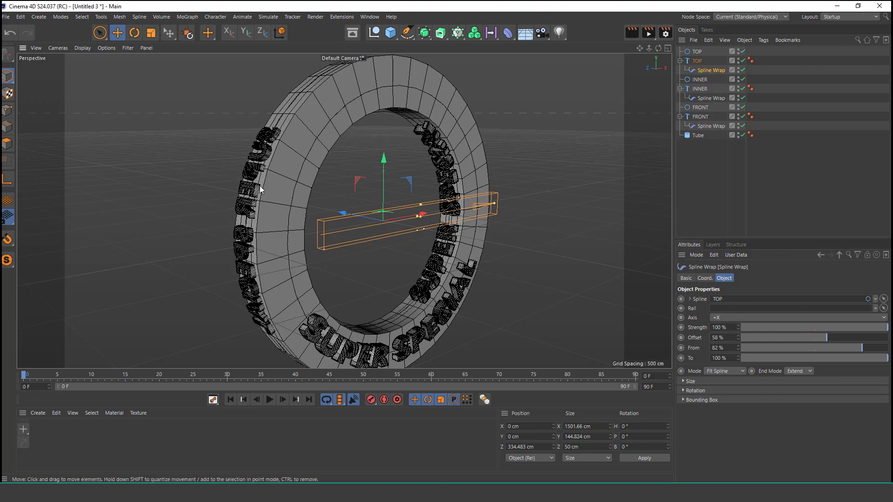
left_click_drag(260, 188, 289, 139, "alt")
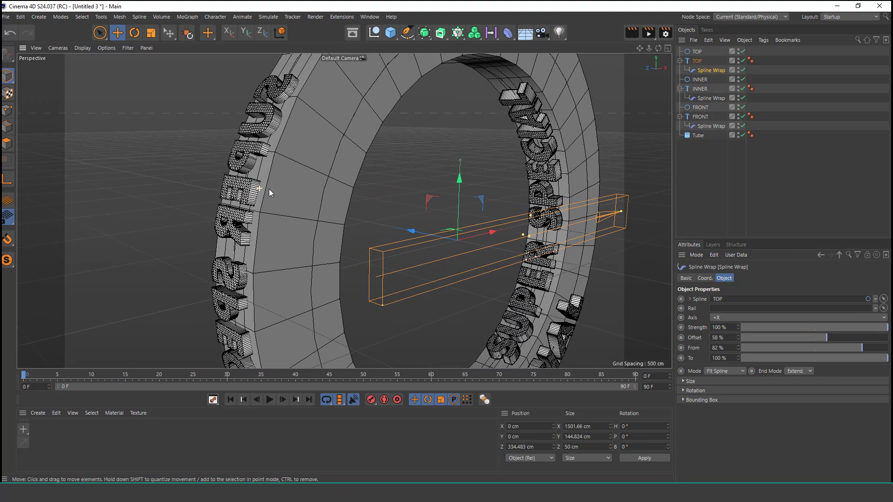
left_click_drag(269, 189, 258, 224, "alt")
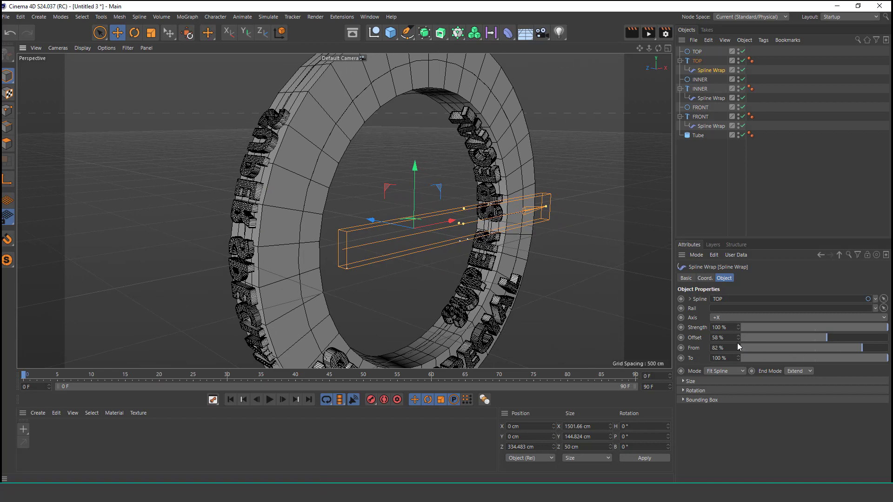
left_click_drag(737, 345, 738, 336)
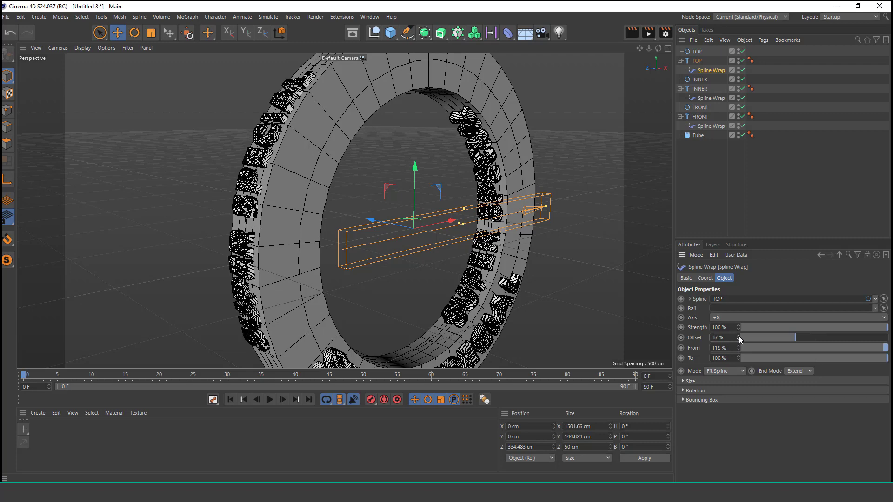
Step: Render the perspective view to check the lettering on the ring's front, inner and outer surfaces
scroll(433, 259, "down", 1)
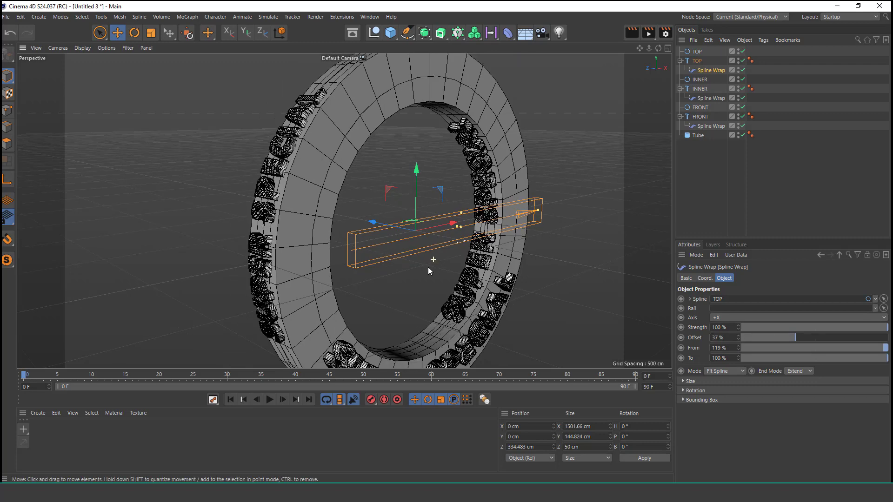
left_click_drag(477, 300, 432, 264, "alt")
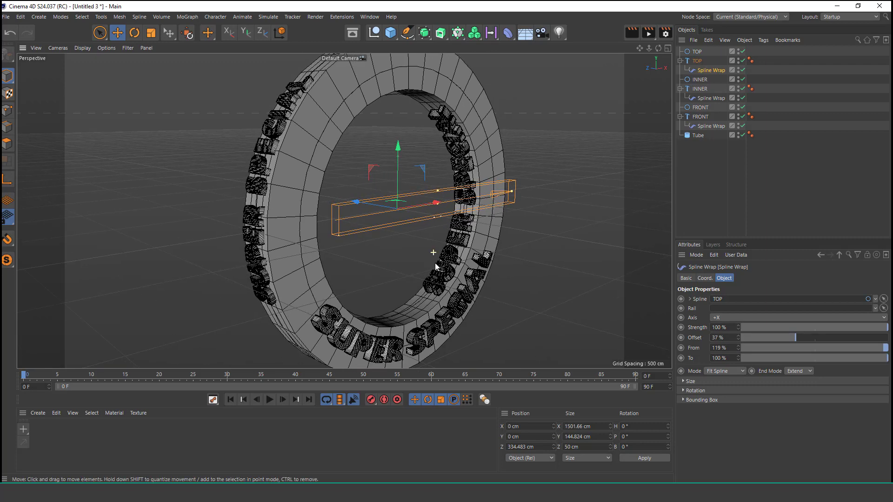
left_click(632, 33)
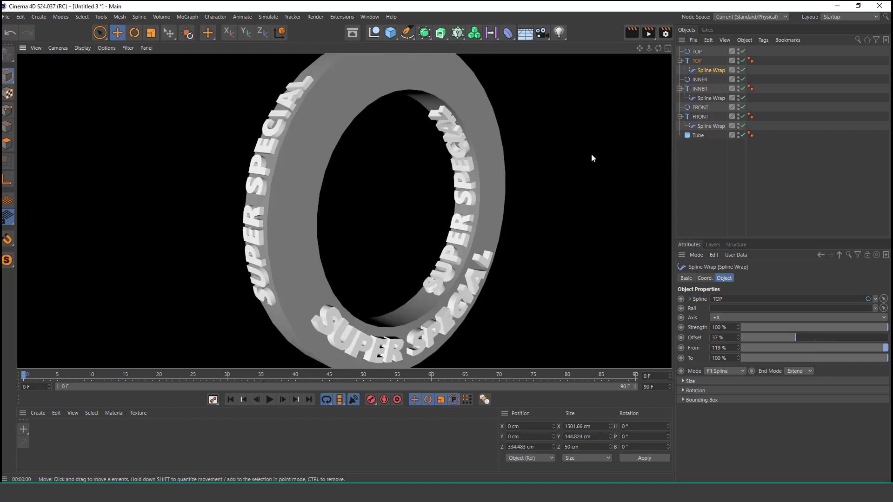
left_click(545, 157)
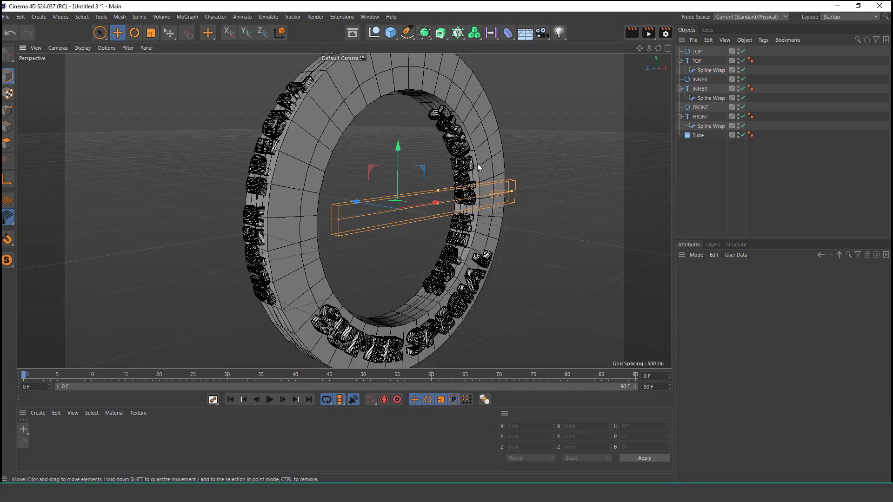
Step: Set the tube's height to 300 cm to widen the ring behind the lettering
scroll(306, 202, "down", 3)
left_click_drag(283, 200, 321, 215, "alt")
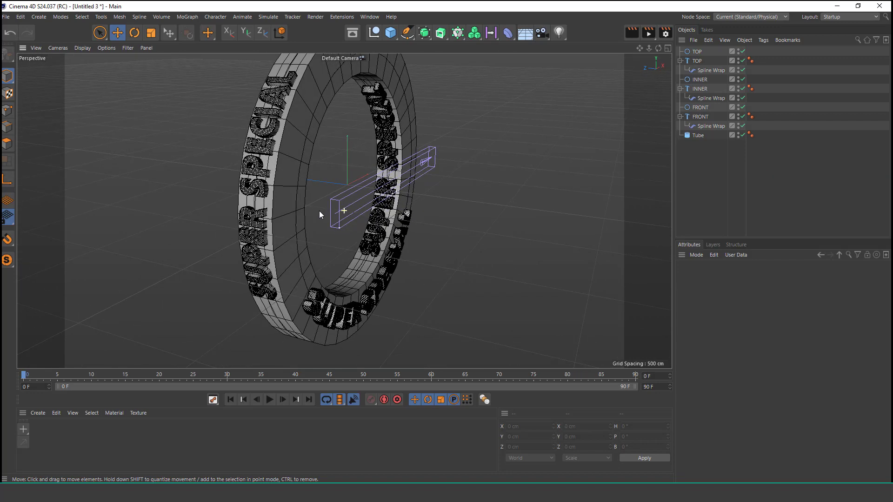
left_click(290, 175)
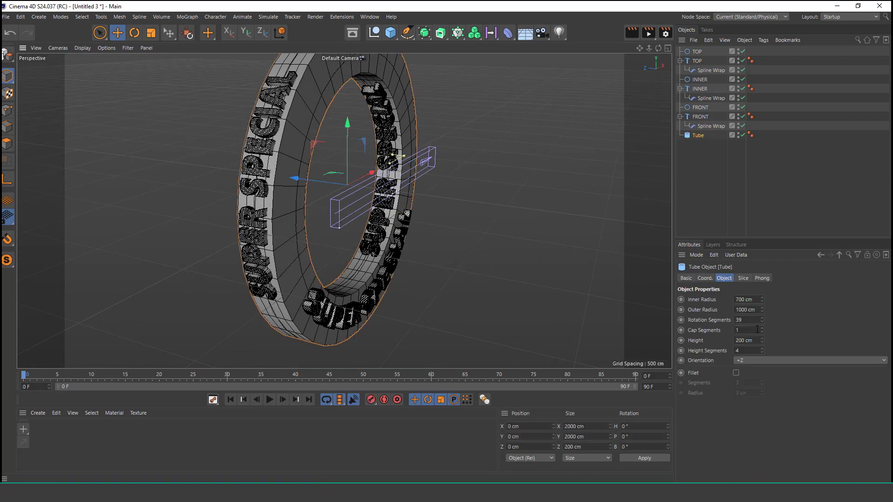
left_click(736, 340)
key("Delete")
type("3")
key("Return")
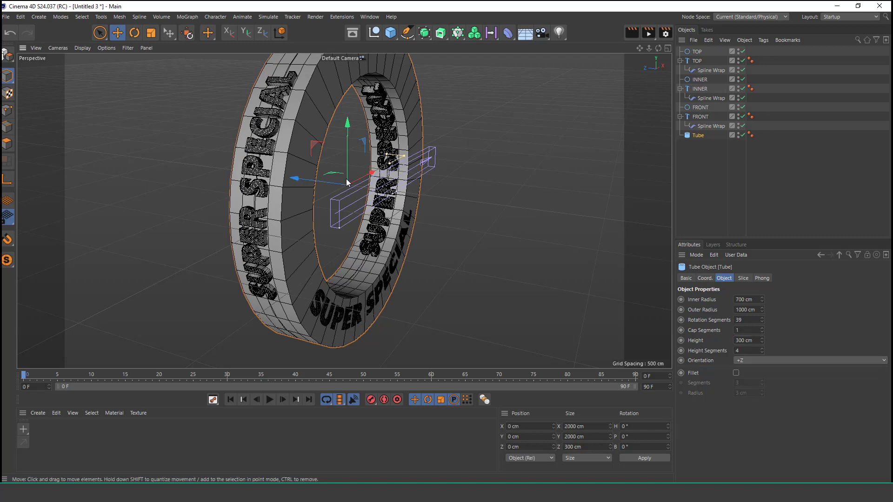
Step: Move the FRONT circle along Z to about -178 cm so its letters stand out from the ring's front face
left_click_drag(376, 251, 357, 192, "alt")
left_click_drag(389, 228, 372, 213, "alt")
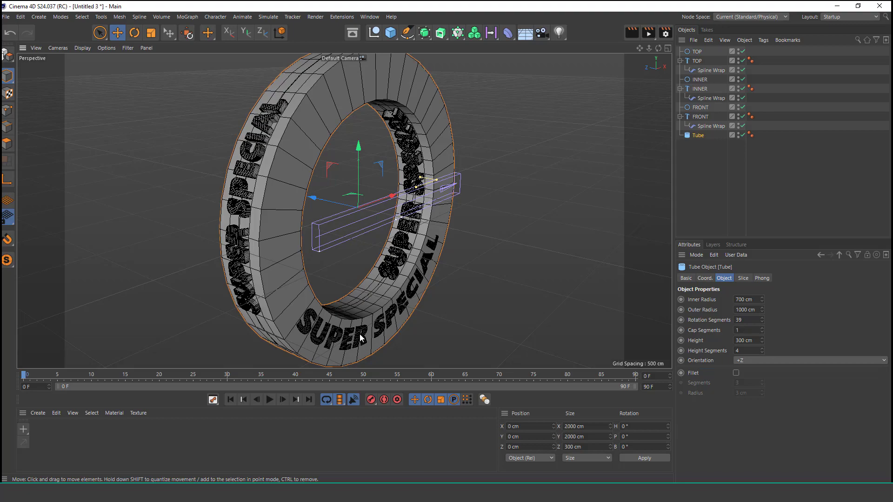
right_click_drag(363, 330, 370, 281, "alt")
mouse_move(301, 321)
left_mouse_down("alt")
mouse_move(336, 315)
mouse_move(306, 319)
left_mouse_up("alt")
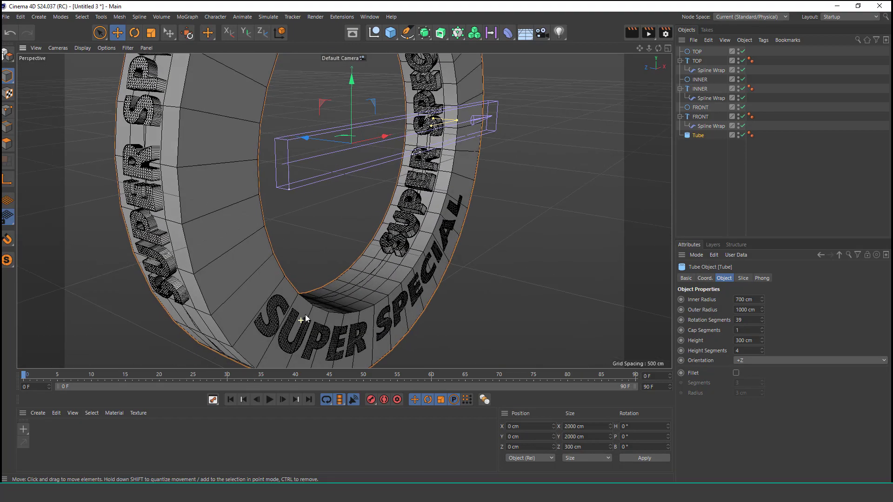
left_click(669, 48)
left_click(702, 117)
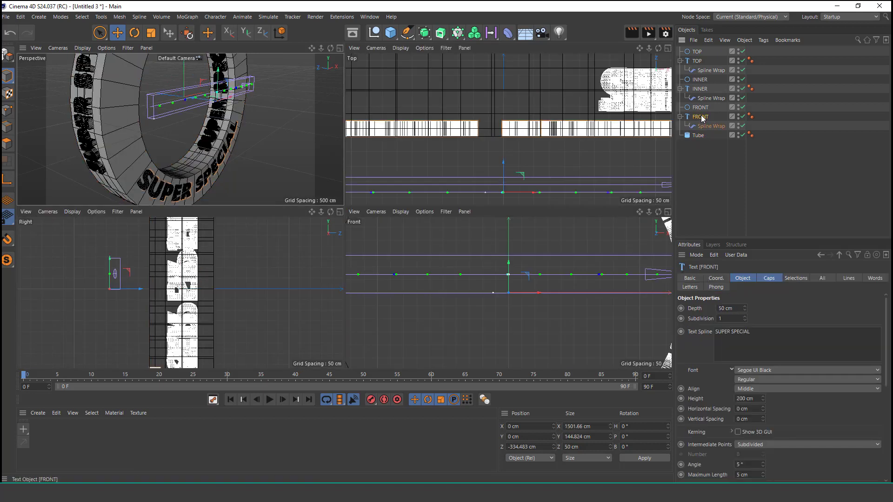
key("o")
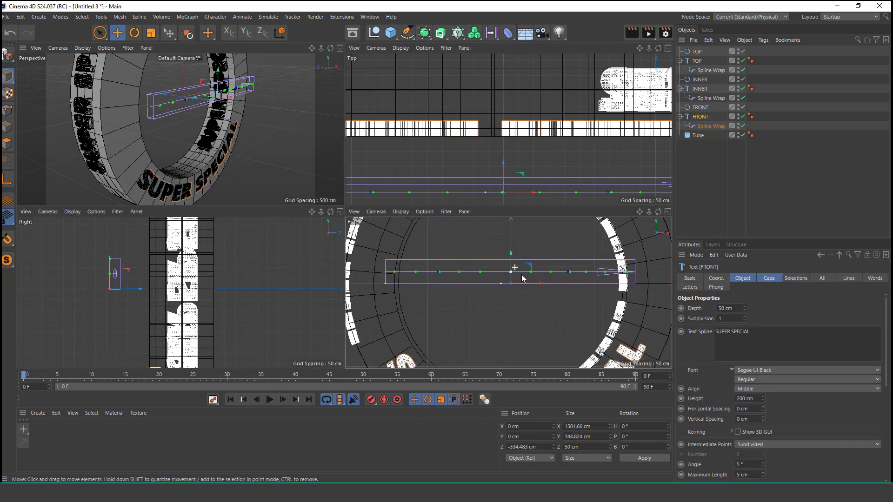
left_click(696, 107)
key("o")
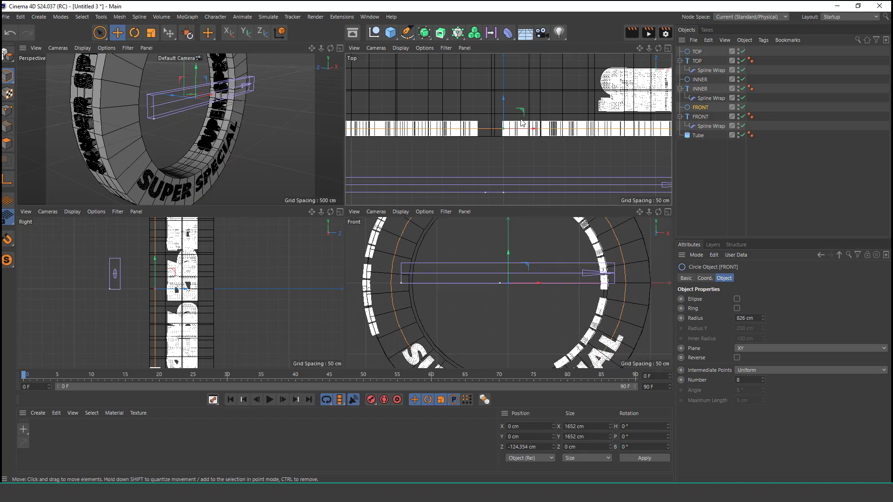
key("o")
left_click_drag(507, 90, 509, 99)
left_click(340, 49)
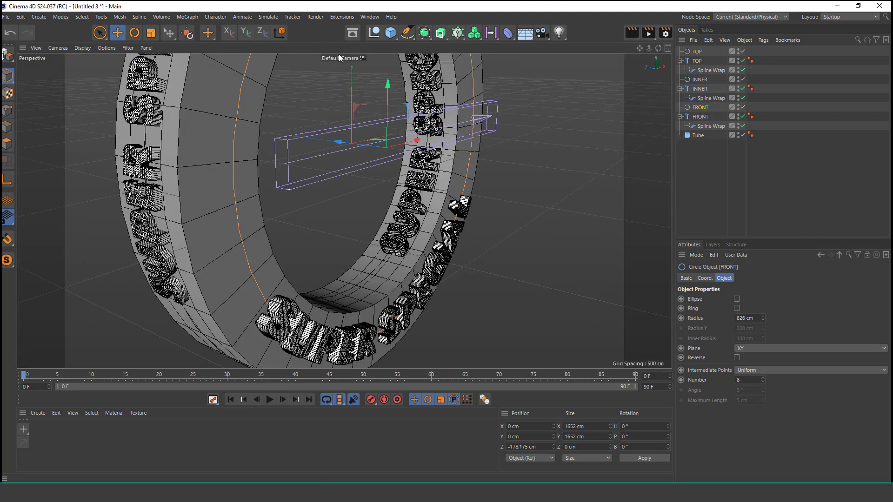
Step: Examine the front lettering up close and the whole ring from several angles
scroll(298, 326, "up", 3)
left_click_drag(278, 311, 324, 286, "alt")
scroll(403, 209, "down", 4)
left_click_drag(343, 209, 413, 225, "alt")
middle_click_drag(442, 143, 389, 197, "alt")
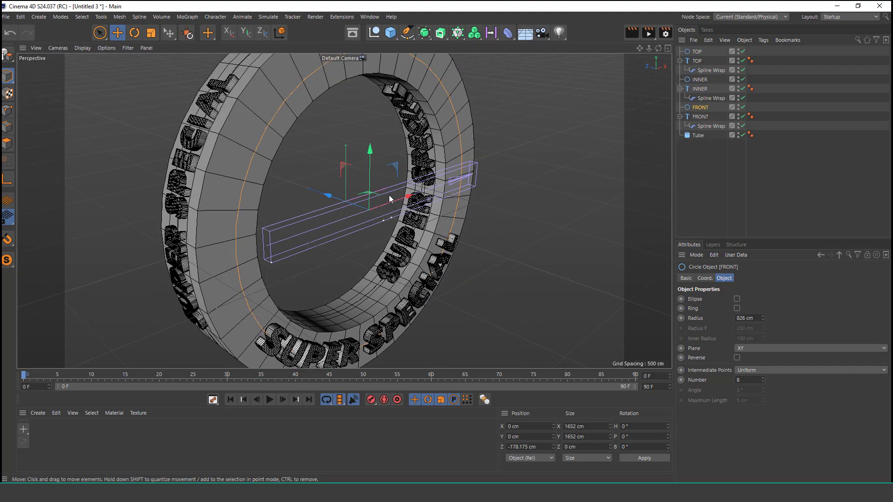
scroll(385, 199, "down", 3)
left_click_drag(385, 199, 381, 181, "alt")
right_click_drag(382, 181, 384, 157, "alt")
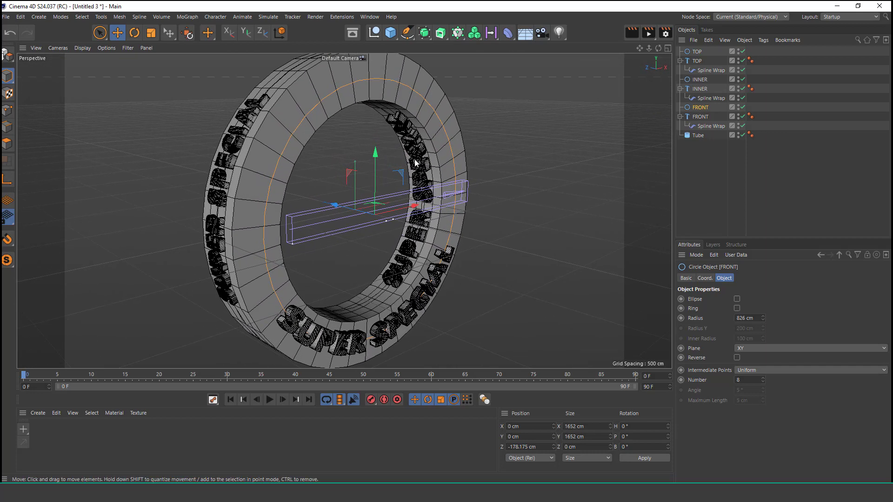
Step: Duplicate the FRONT text, with its Spline Wrap, together with the FRONT circle
left_click(702, 120)
left_click(703, 108, "ctrl")
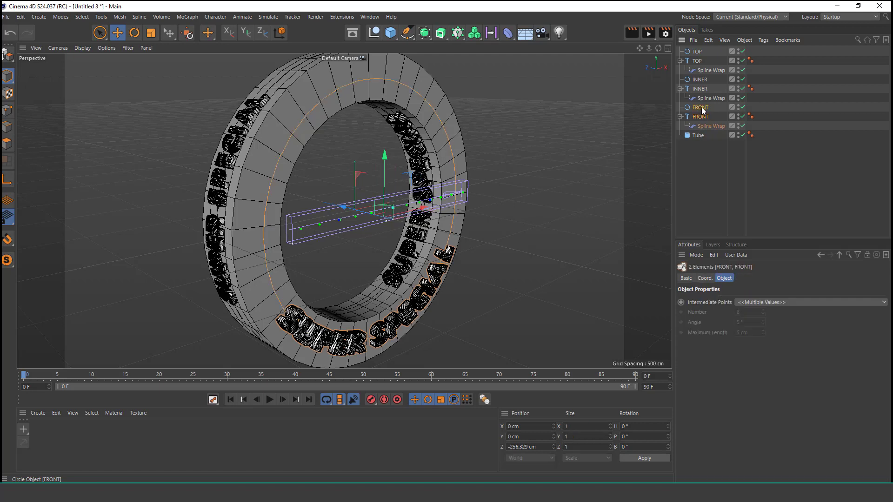
left_click(709, 40)
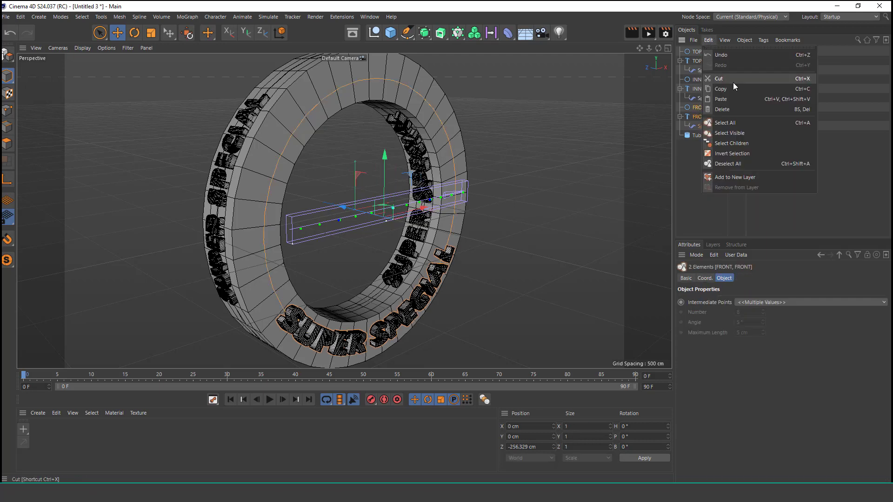
left_click(731, 86)
left_click(709, 40)
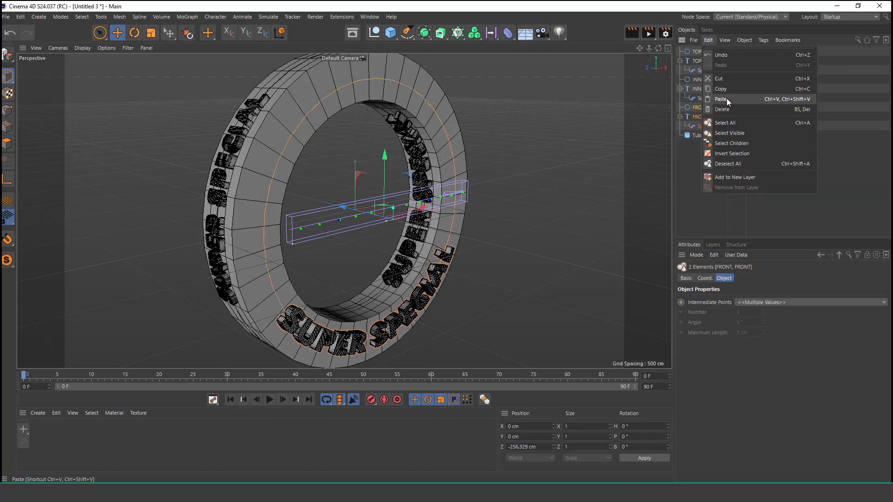
left_click(730, 98)
left_click(708, 201)
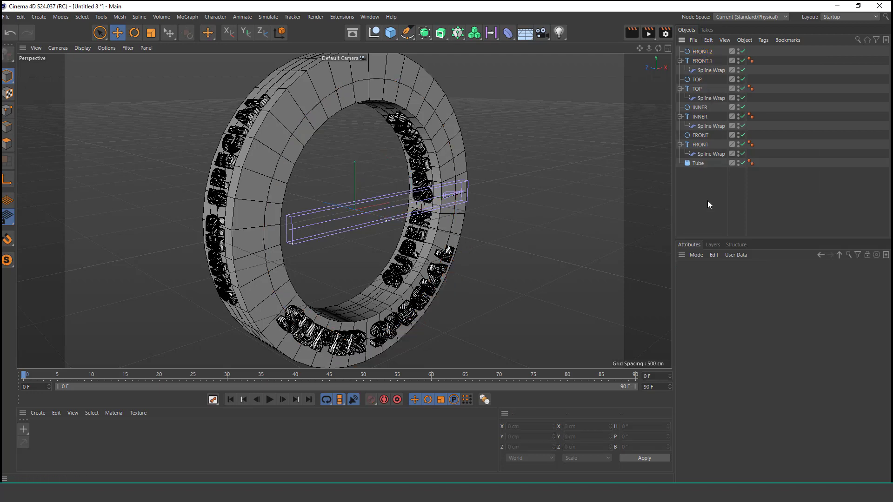
Step: In the copied front text's Spline Wrap, set From to 129 % and Offset to 15 % to shift the lettering along the ring
left_click(707, 62)
left_click(717, 70)
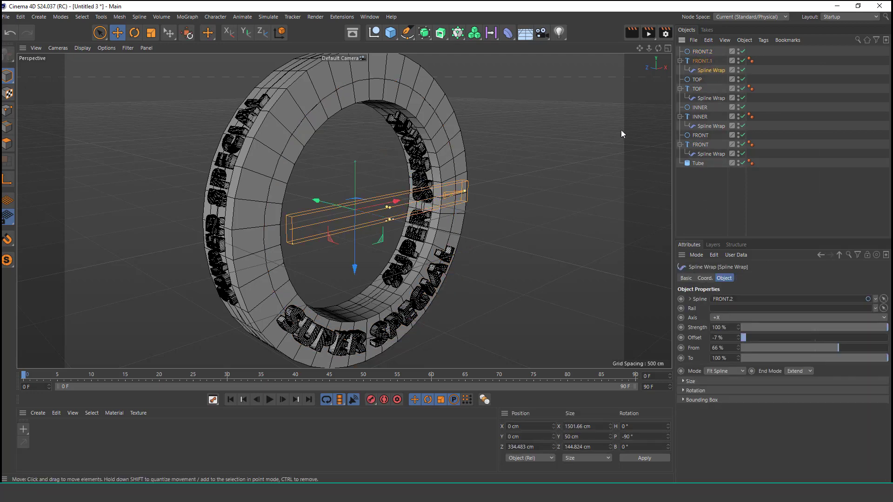
left_click_drag(738, 336, 808, 335)
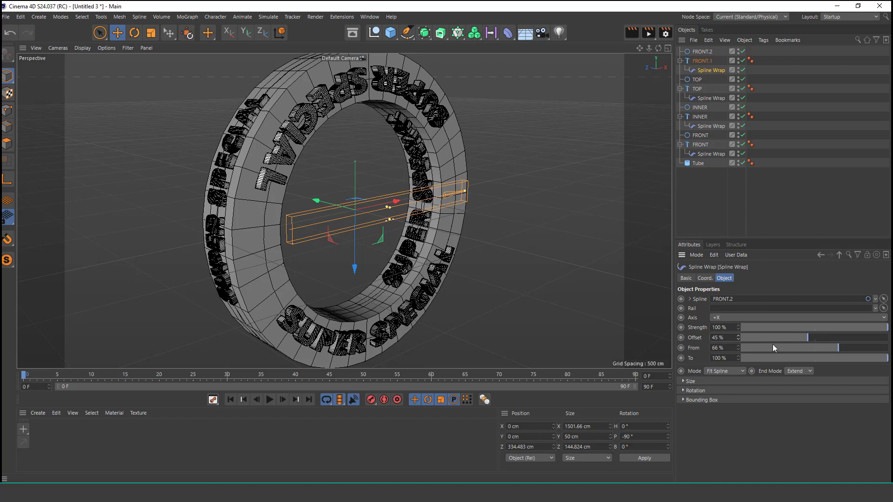
left_click_drag(740, 348, 791, 349)
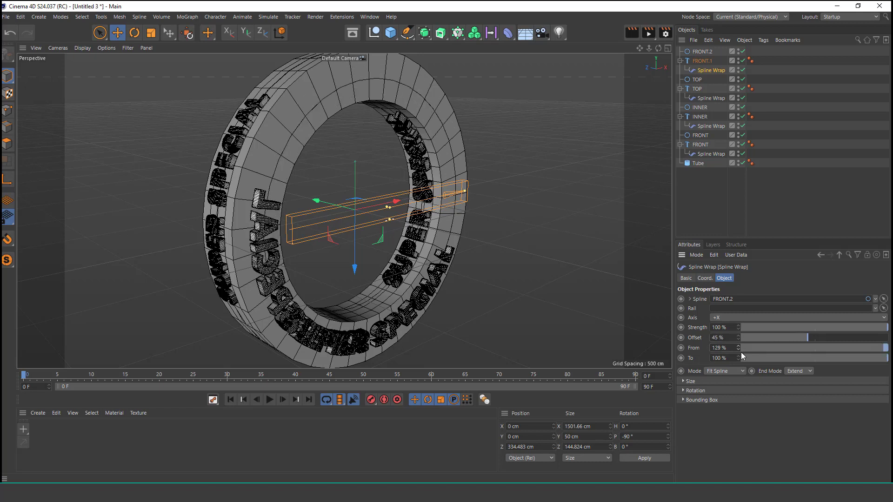
left_click_drag(739, 336, 721, 336)
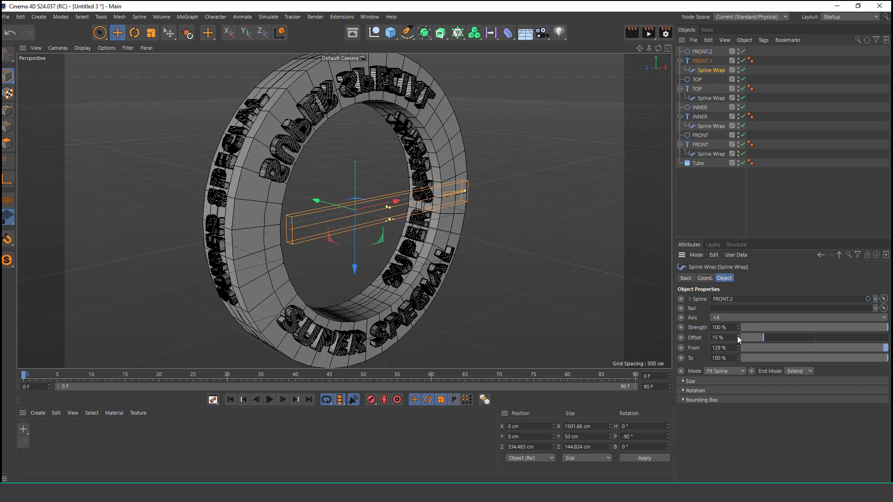
Step: Set the copied text's Spline Wrap pitch rotation to 90° so its letters face forward and read correctly
left_click(707, 278)
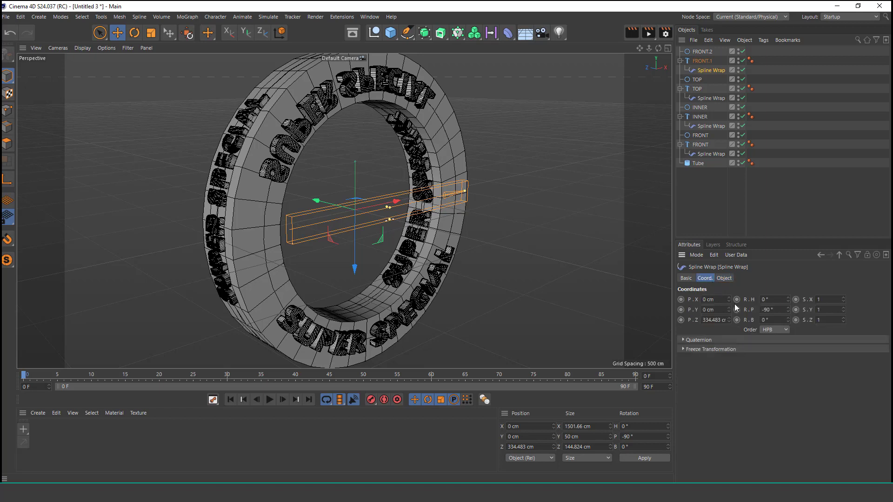
left_click(768, 310)
type("0")
key("Return")
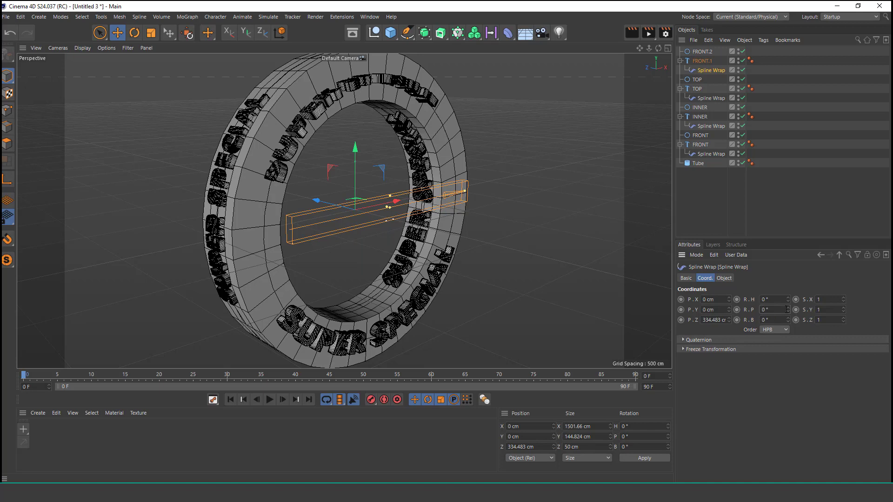
left_click_drag(789, 310, 788, 281)
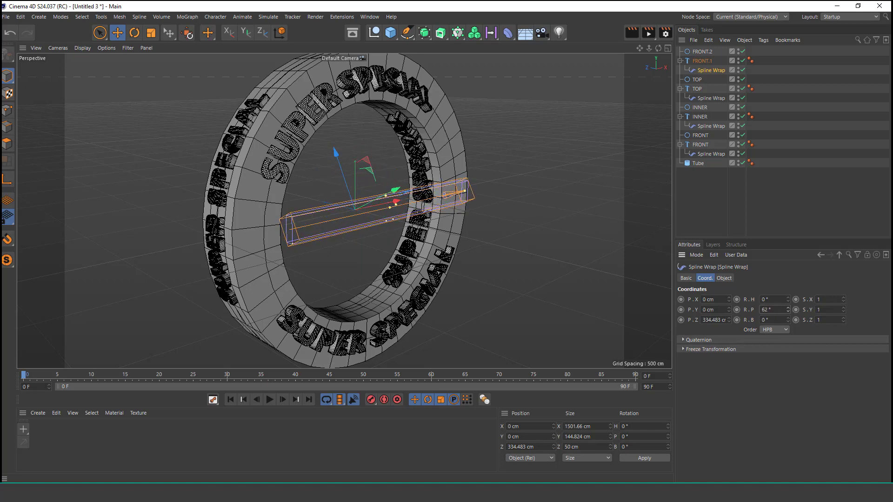
left_click_drag(772, 310, 755, 328)
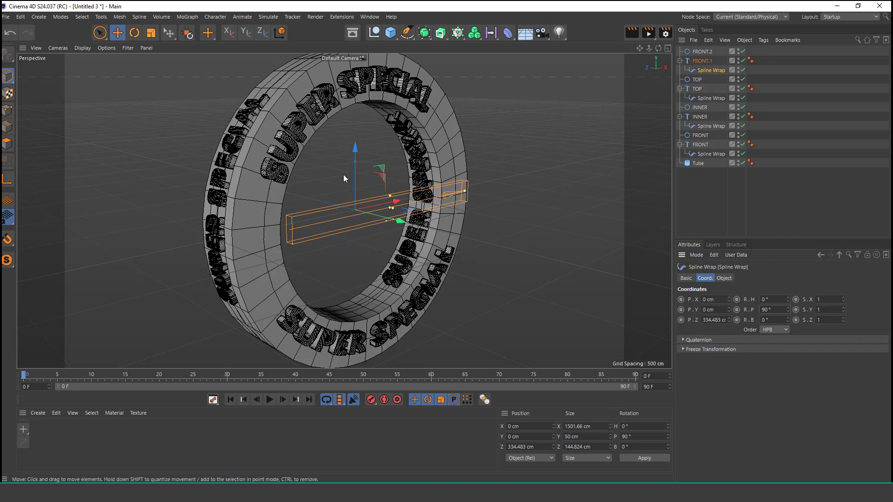
left_click_drag(346, 147, 301, 158, "alt")
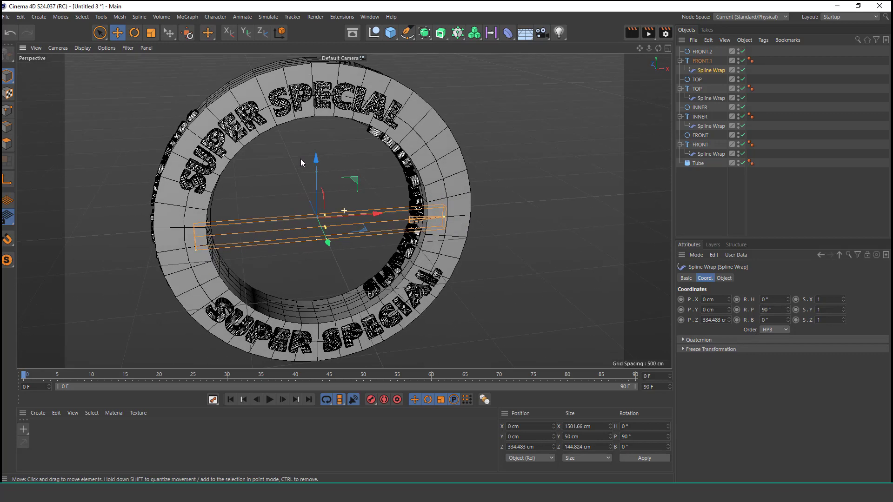
Step: Fine-tune the copied text's Spline Wrap to From 132 % and Offset 11 %
left_click(728, 278)
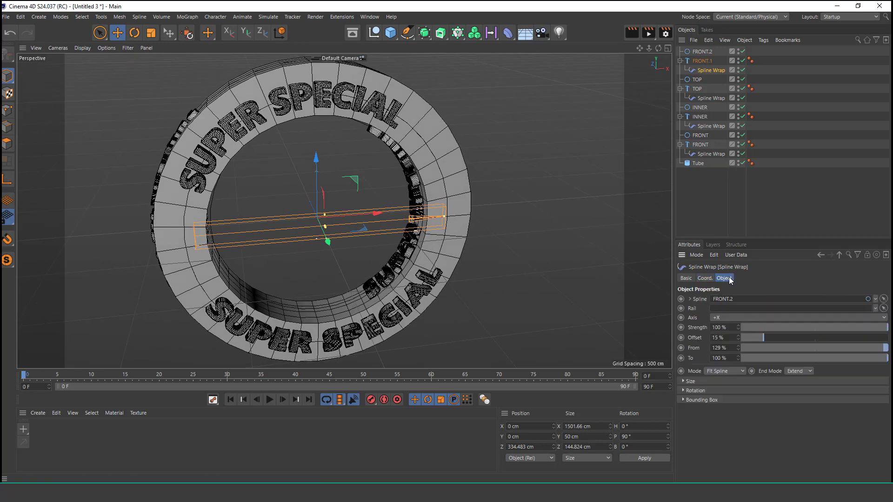
left_click(737, 336)
left_click(739, 345)
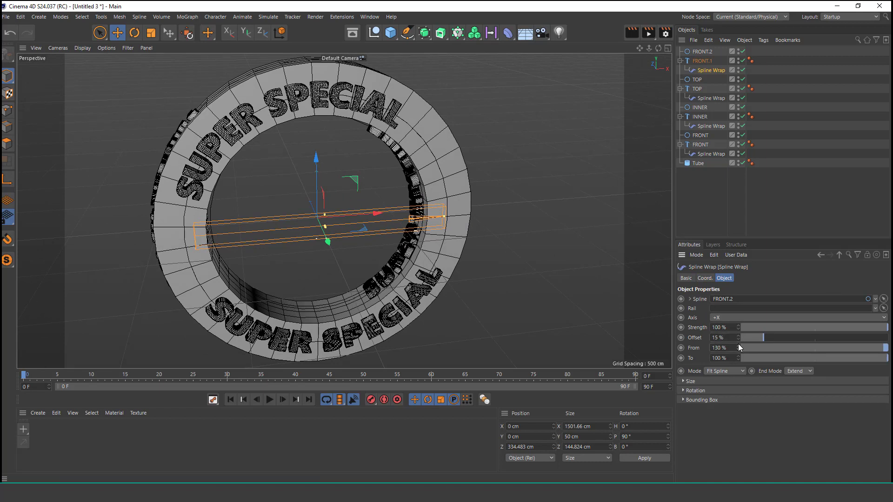
left_click(738, 345)
left_click(739, 345)
left_click(739, 334)
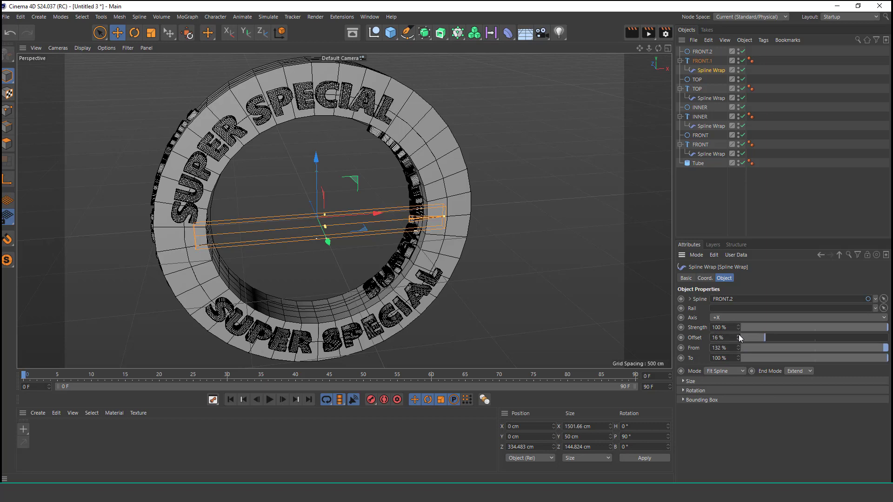
left_click(739, 334)
left_click(738, 339)
left_click(739, 339)
left_click(739, 339)
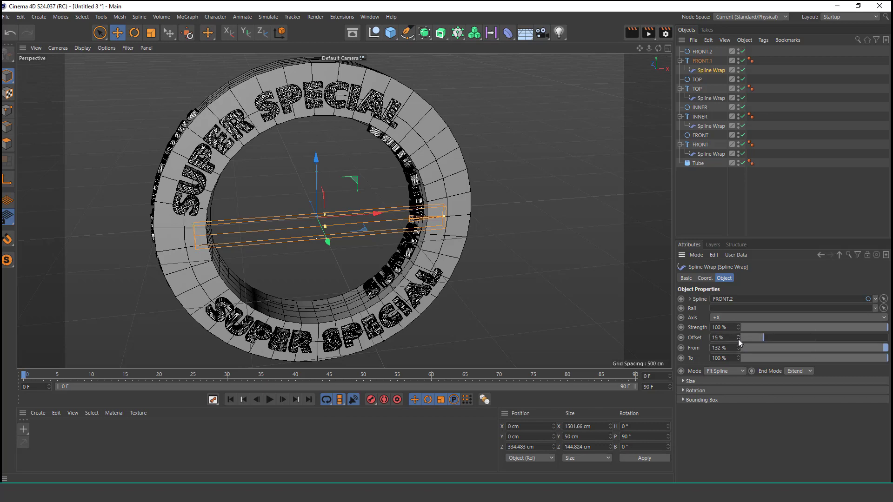
left_click(739, 339)
left_click(738, 339)
left_click(739, 339)
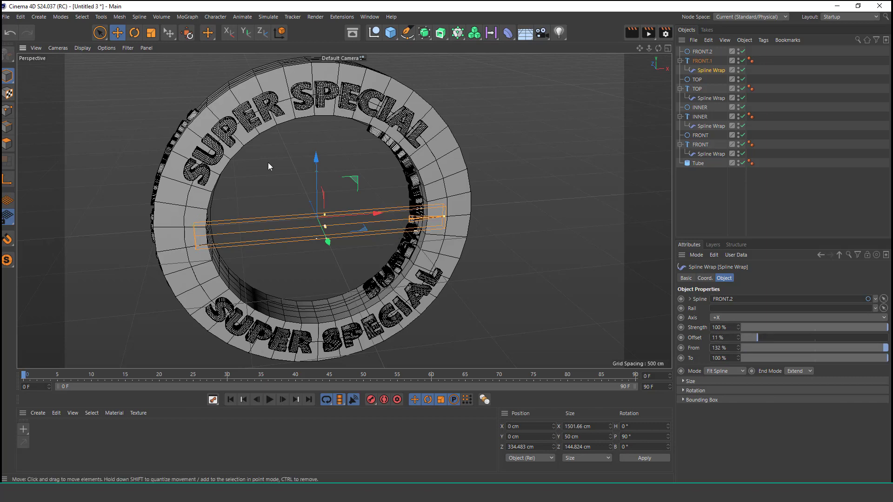
left_click_drag(268, 163, 450, 189, "alt")
scroll(336, 142, "up", 5)
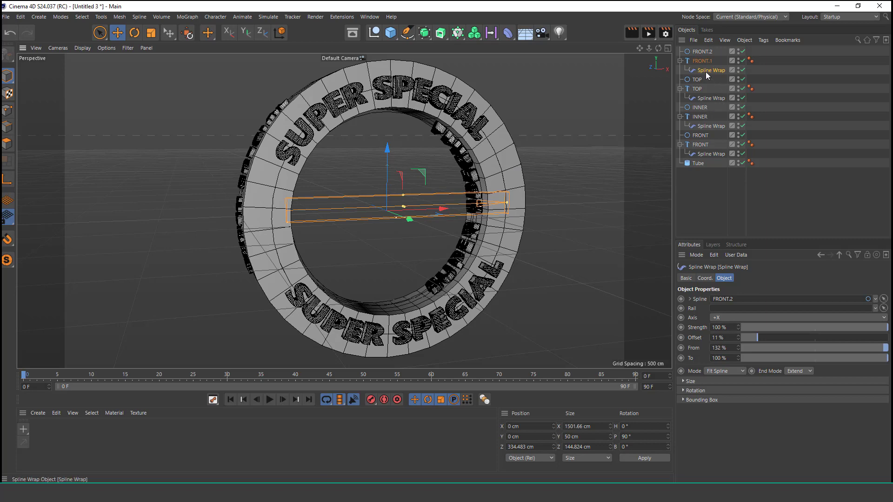
Step: Using the front view in the four-view layout, lower the copied text's Spline Wrap offset to 7 % to centre the upper lettering
left_click(668, 48)
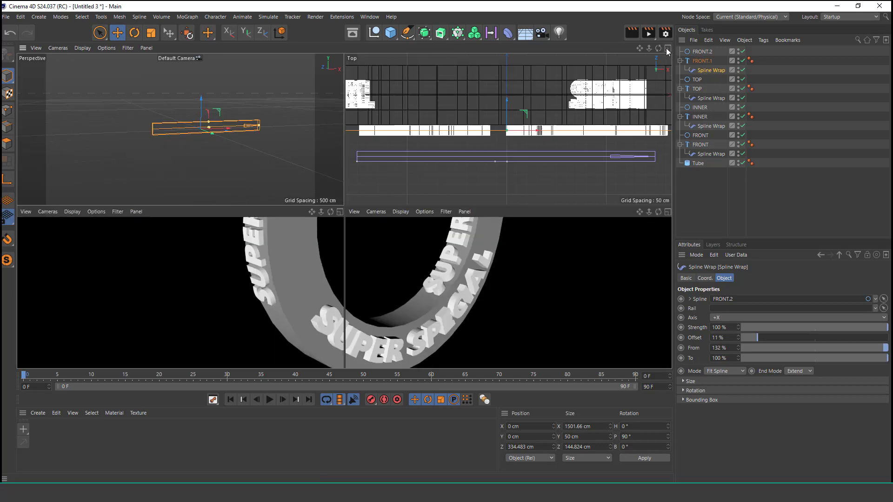
scroll(523, 308, "down", 3)
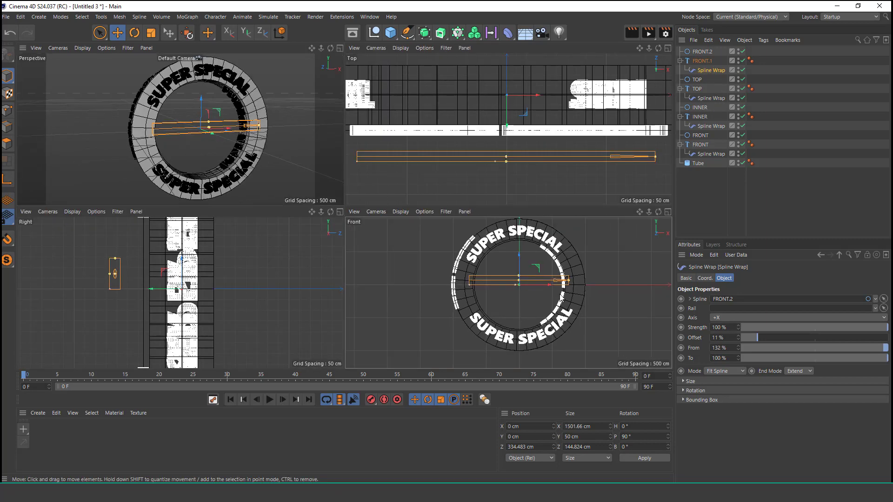
left_click(738, 340)
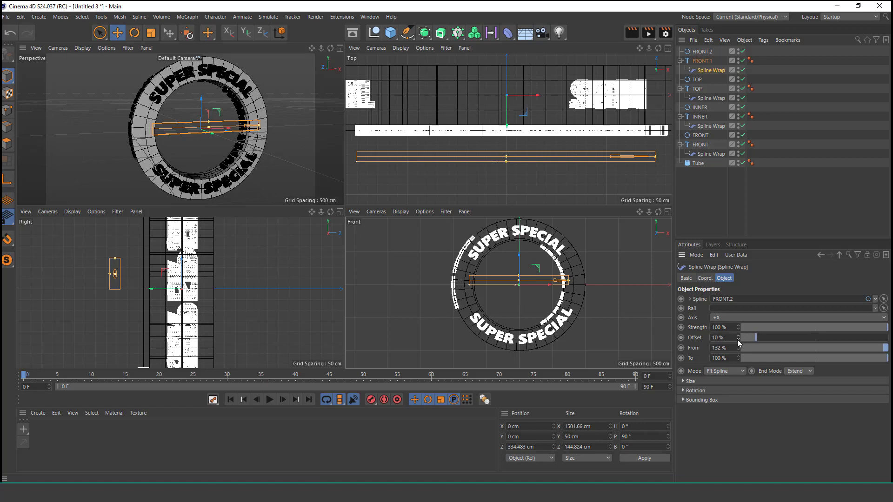
left_click(738, 339)
left_click(737, 339)
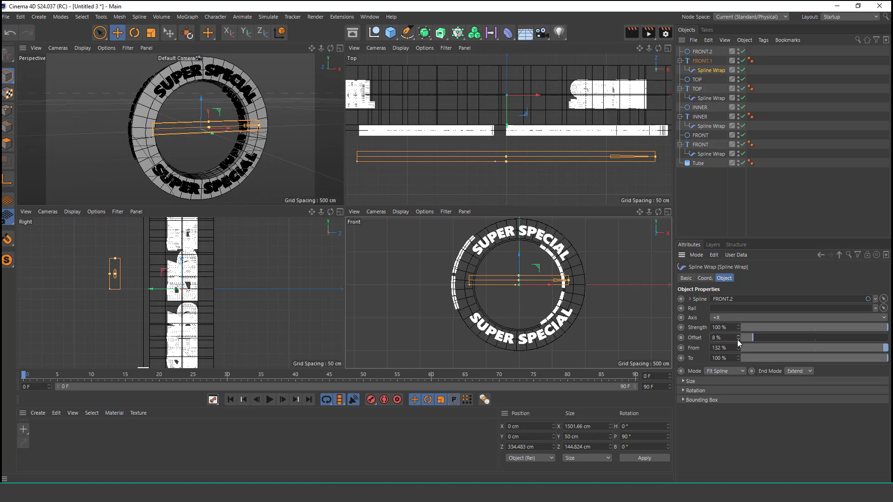
left_click(738, 339)
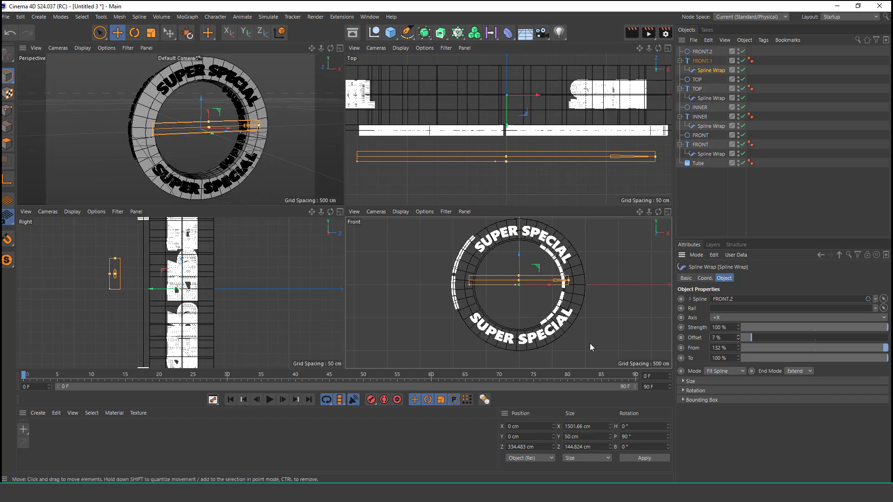
Step: Set the radius of the original FRONT circle to 840 cm to move the lower front lettering outward
scroll(539, 318, "up", 4)
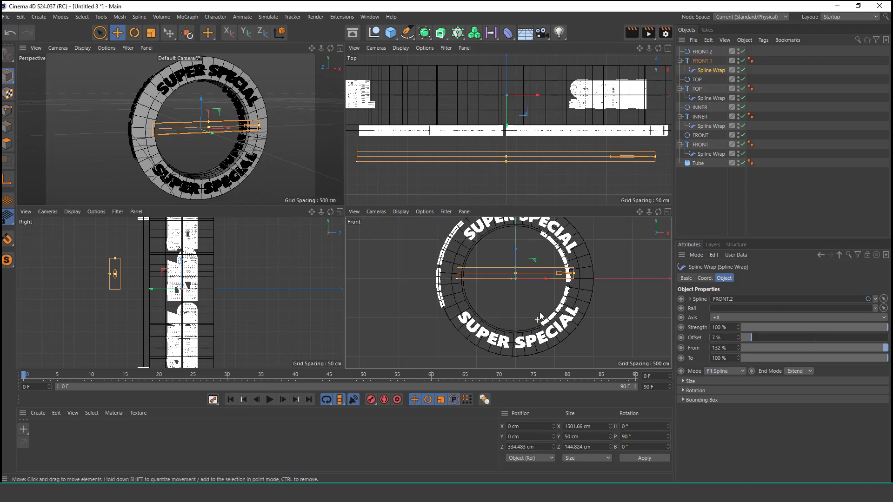
left_click(701, 135)
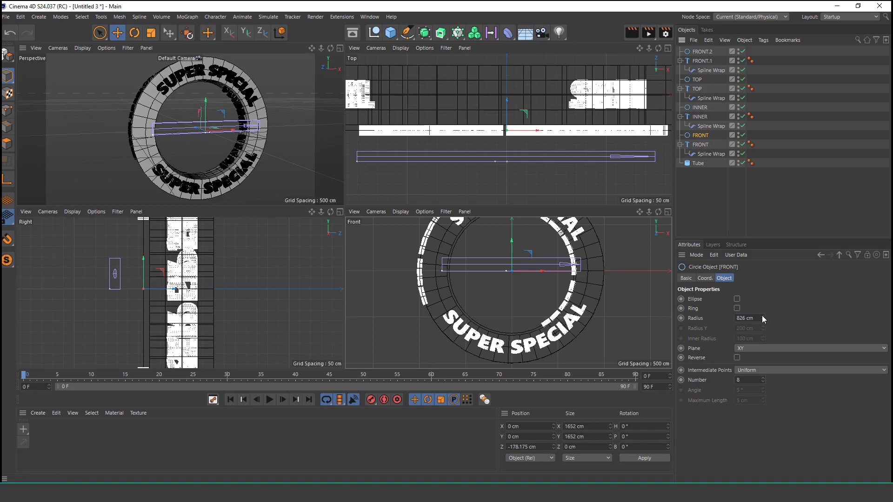
left_click_drag(763, 317, 763, 315)
scroll(499, 279, "down", 2)
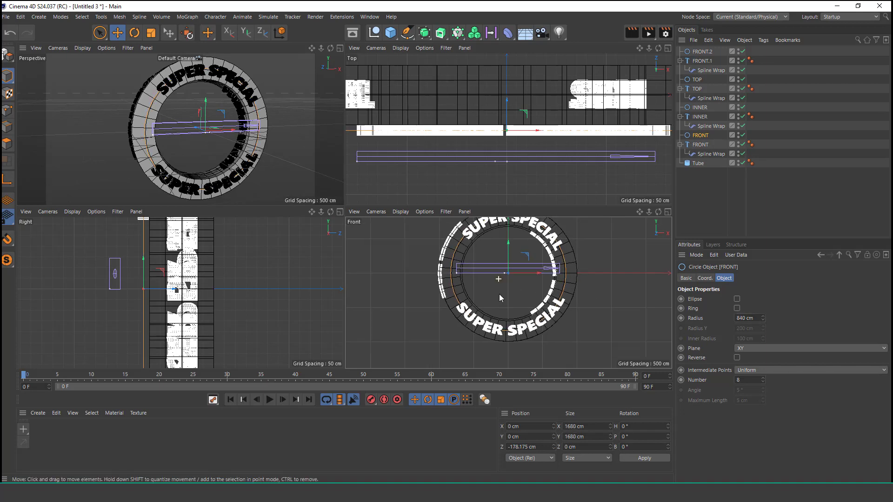
middle_click_drag(518, 272, 529, 288, "alt")
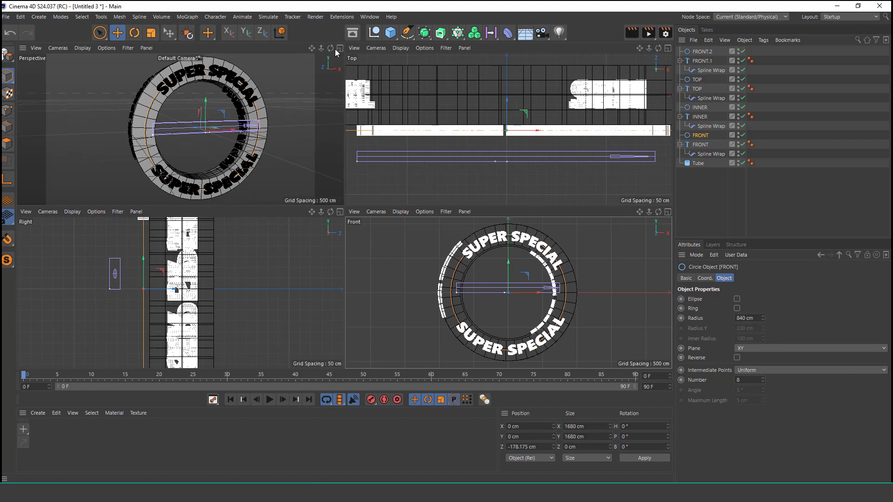
Step: Enable the fillet on the tube and set its radius to 20 cm to round the ring's edges
left_click(340, 48)
scroll(396, 214, "down", 1)
left_click_drag(404, 200, 452, 203, "alt")
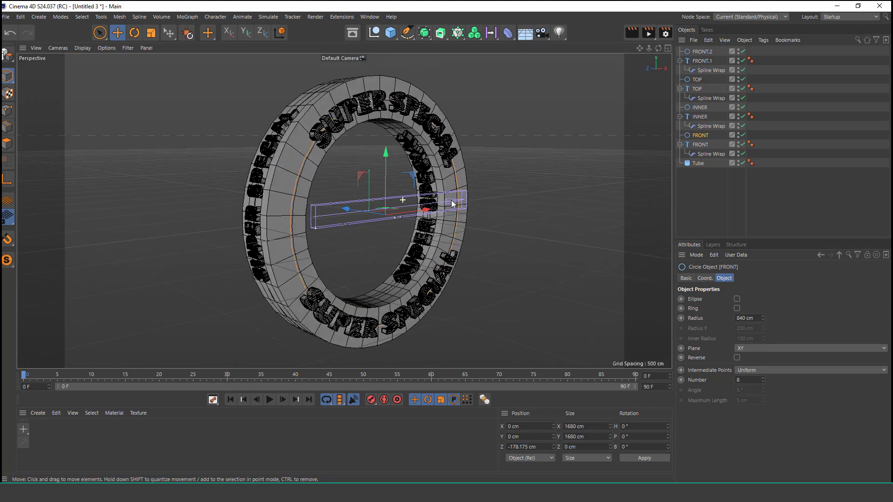
right_click_drag(350, 194, 367, 167, "alt")
left_click_drag(328, 189, 323, 213, "alt")
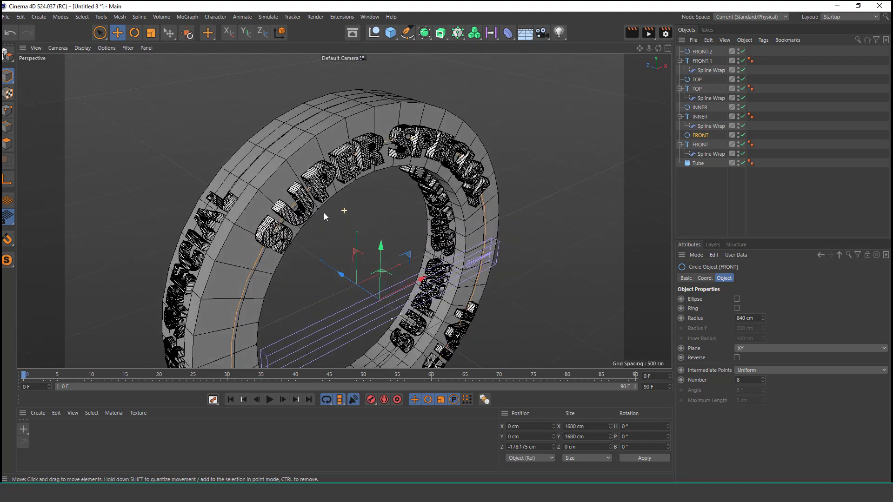
right_click_drag(244, 208, 275, 173, "alt")
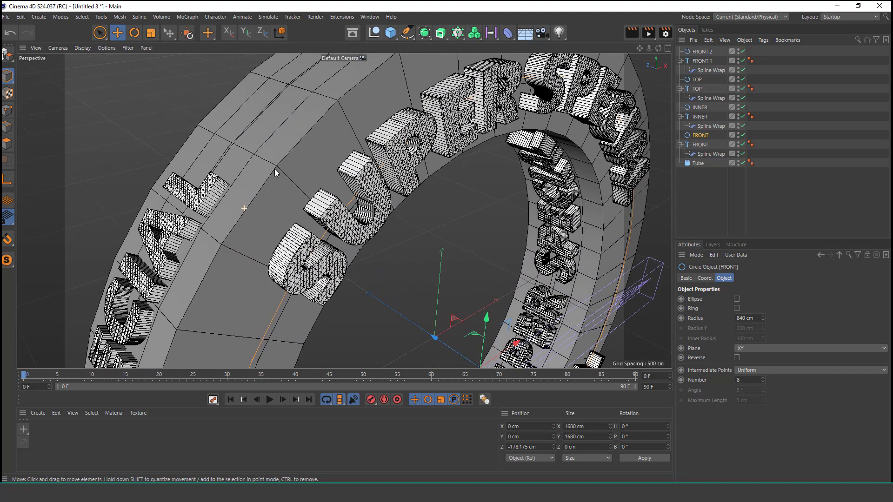
left_click(698, 163)
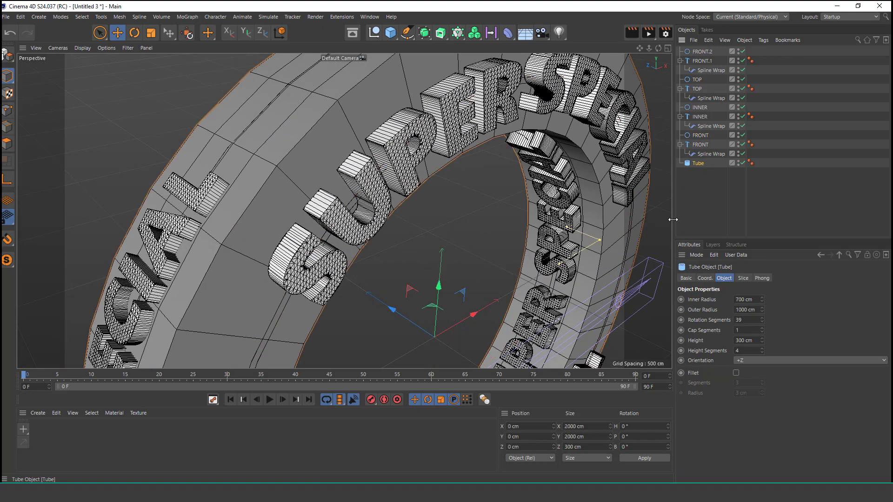
left_click(735, 373)
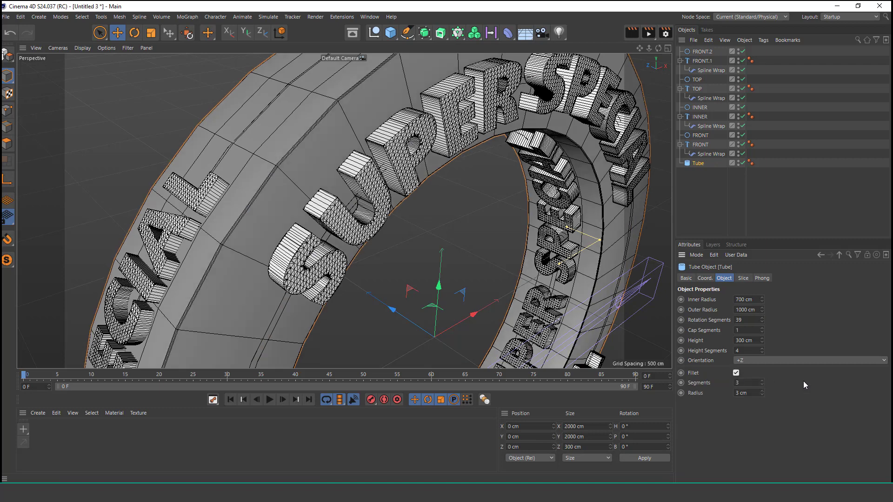
left_click_drag(763, 394, 763, 378)
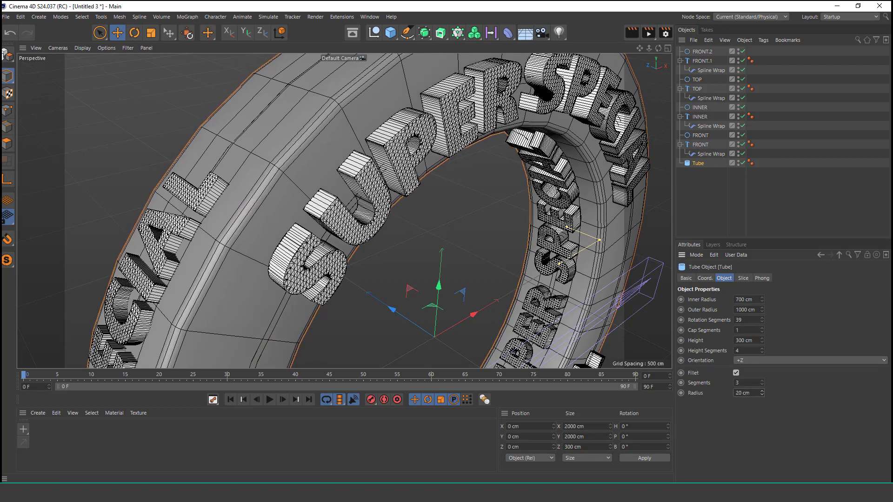
scroll(293, 219, "down", 5)
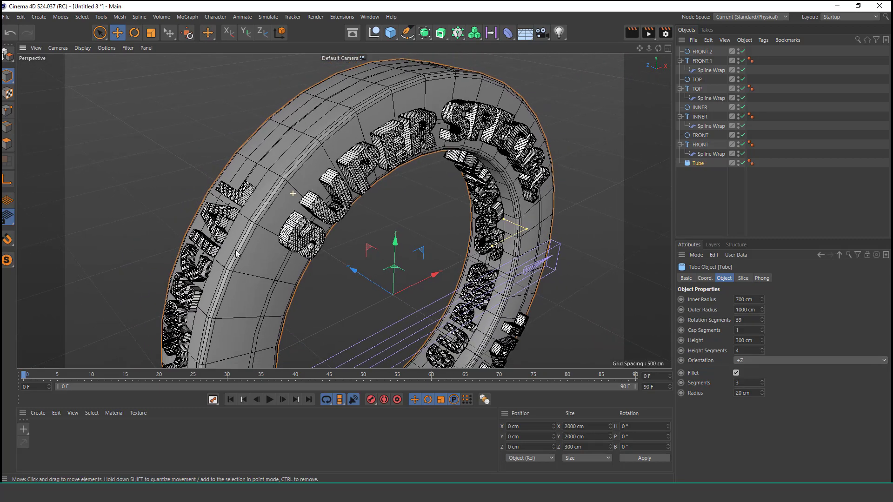
Step: Add a floor object and lower it to about Y -1013 cm so the ring stands on it
left_click_drag(236, 253, 352, 209, "alt")
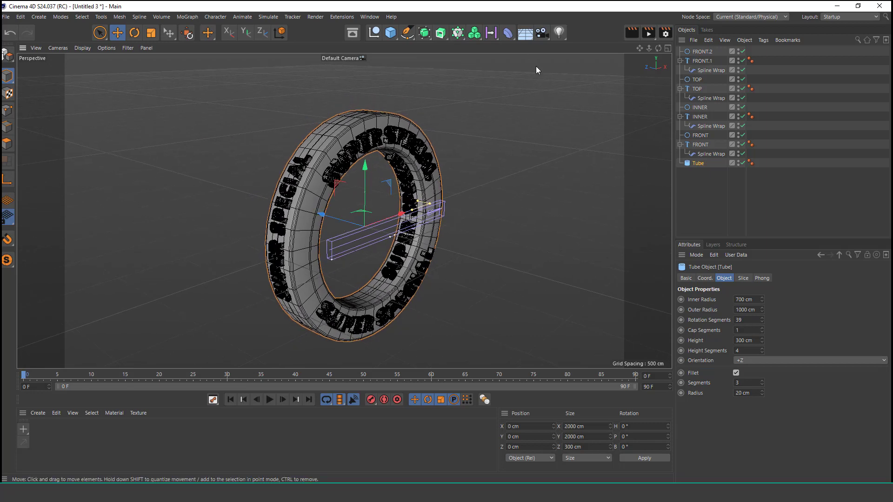
left_click(525, 33)
left_click(544, 36)
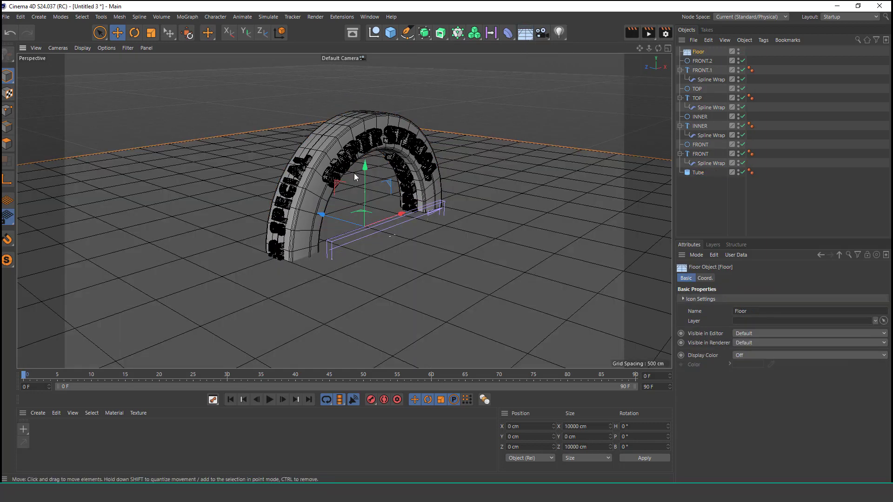
left_click_drag(363, 188, 369, 266)
scroll(370, 229, "down", 4)
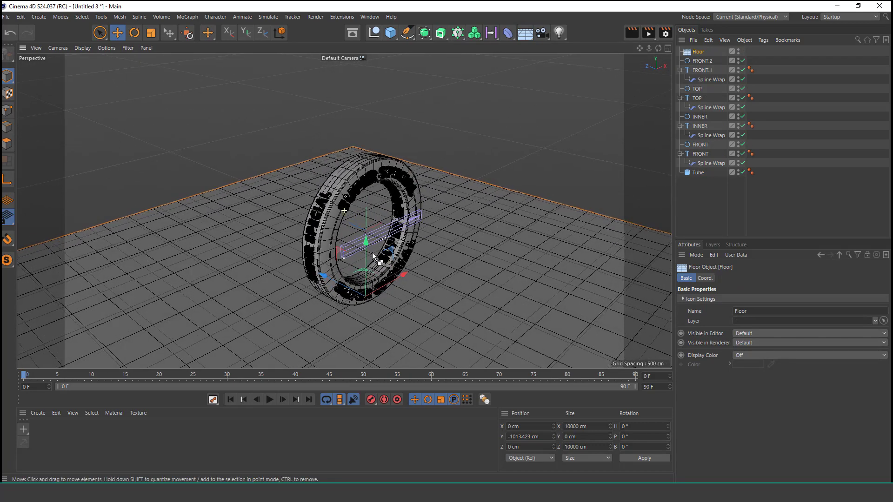
scroll(345, 212, "up", 3)
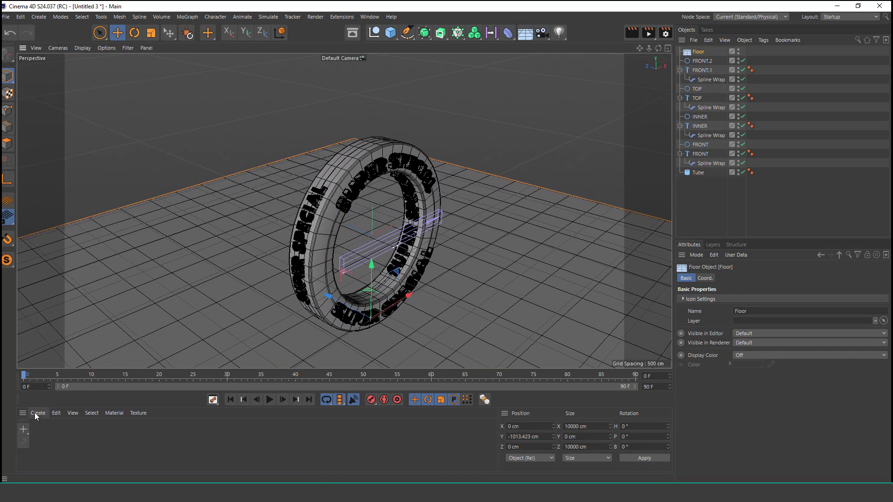
Step: Create a new material and add a Reflection (Legacy) layer to its reflectance
double_click(41, 429)
double_click(37, 430)
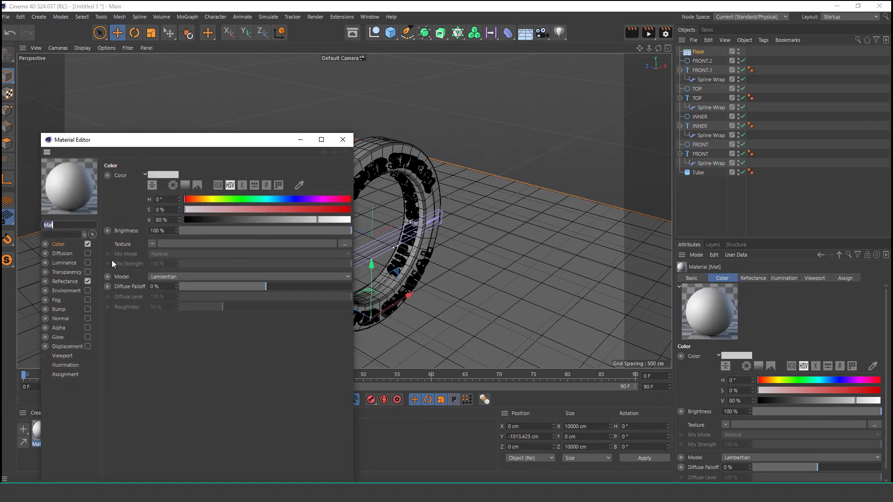
left_click(60, 281)
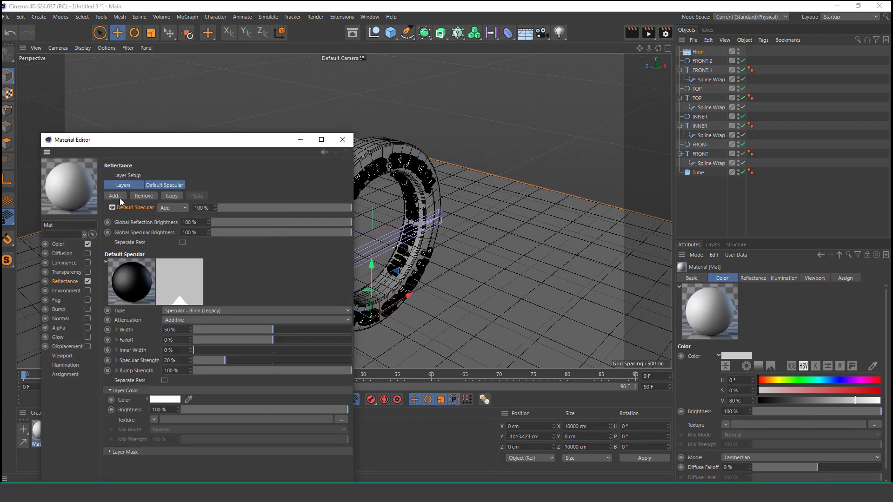
left_click(119, 198)
left_click(160, 293)
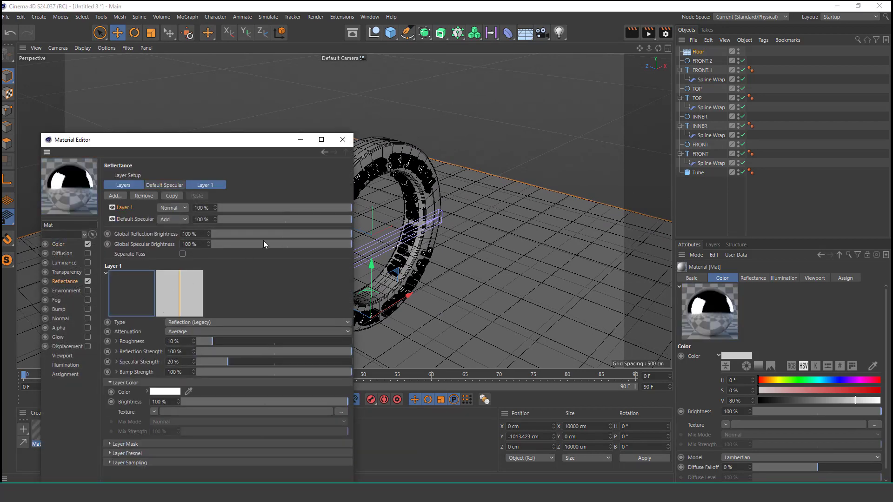
Step: Set the material's Layer 1 strength to 60 % and Default Specular to 61 %, and apply the material to the floor
left_click(298, 207)
left_click(300, 220)
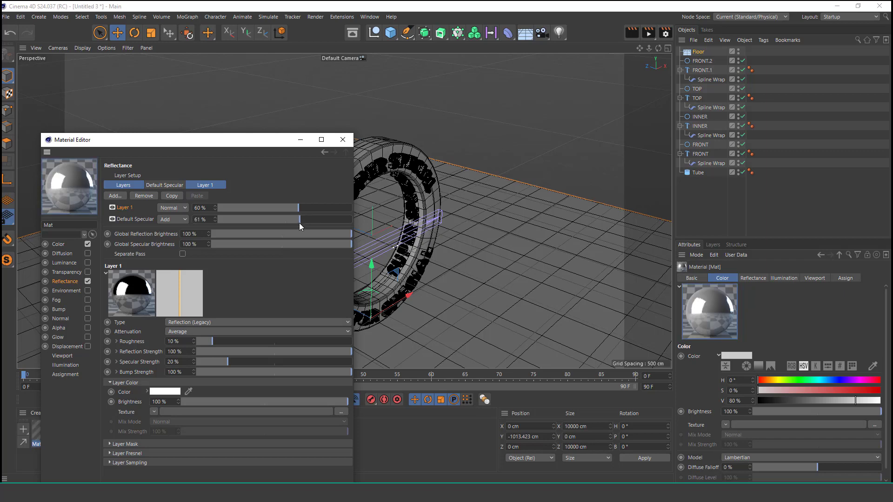
left_click(342, 140)
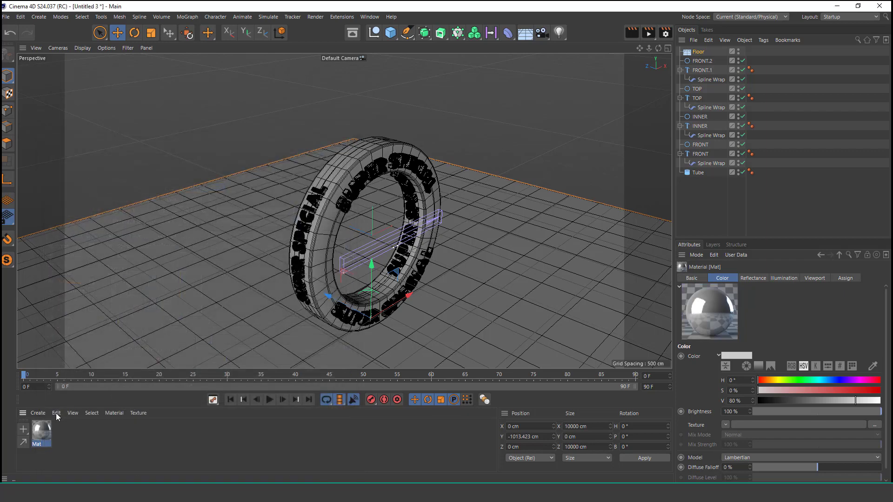
left_click_drag(44, 430, 469, 345)
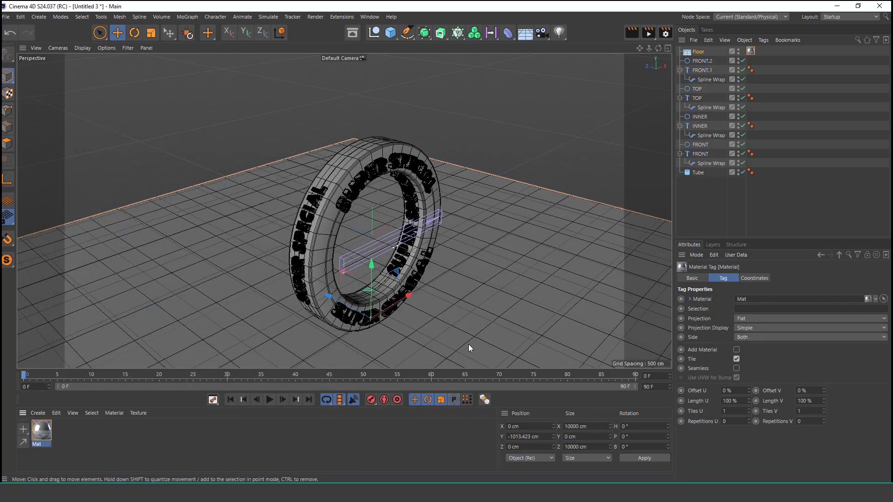
scroll(382, 303, "up", 3)
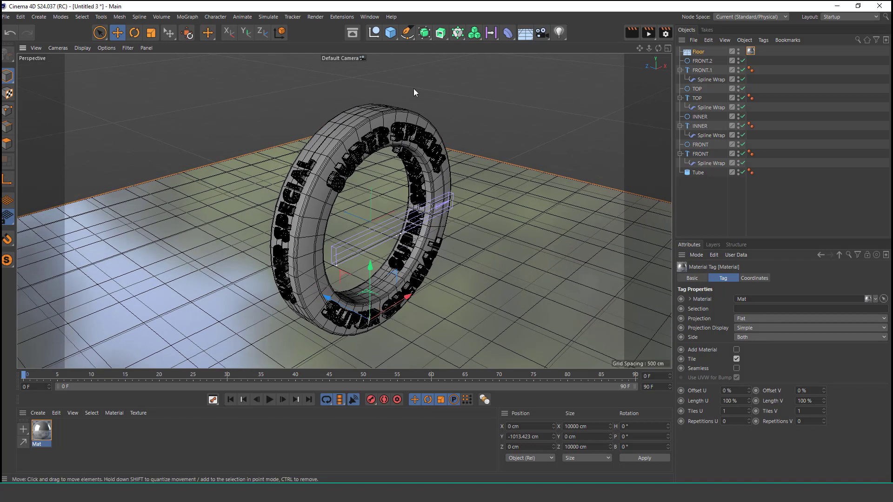
Step: Add the Ambient Occlusion effect to the render settings and render a preview of the view
left_click(666, 35)
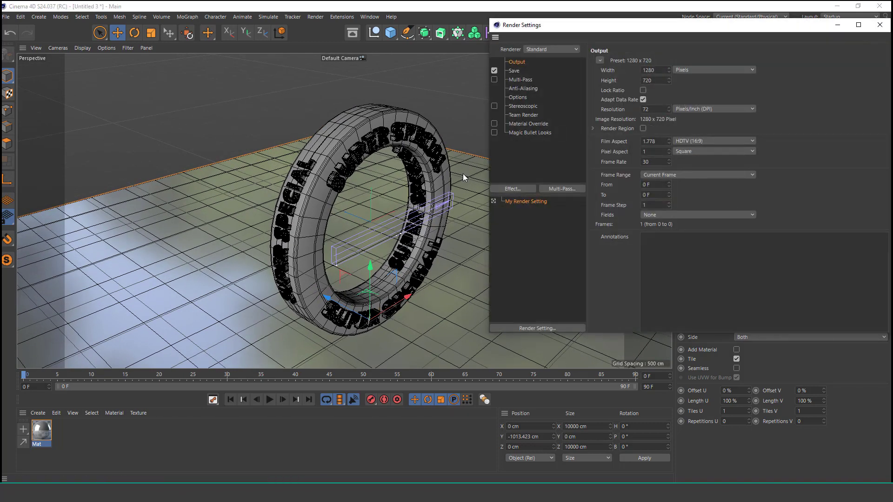
left_click(513, 189)
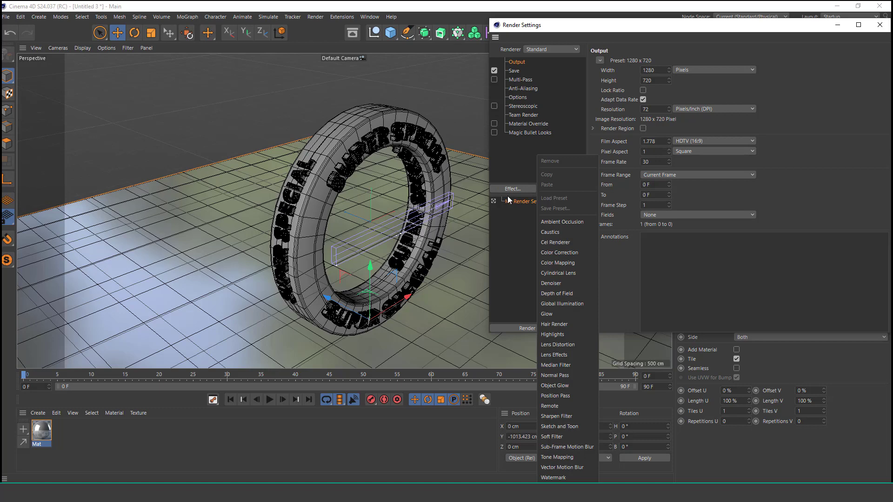
left_click(577, 223)
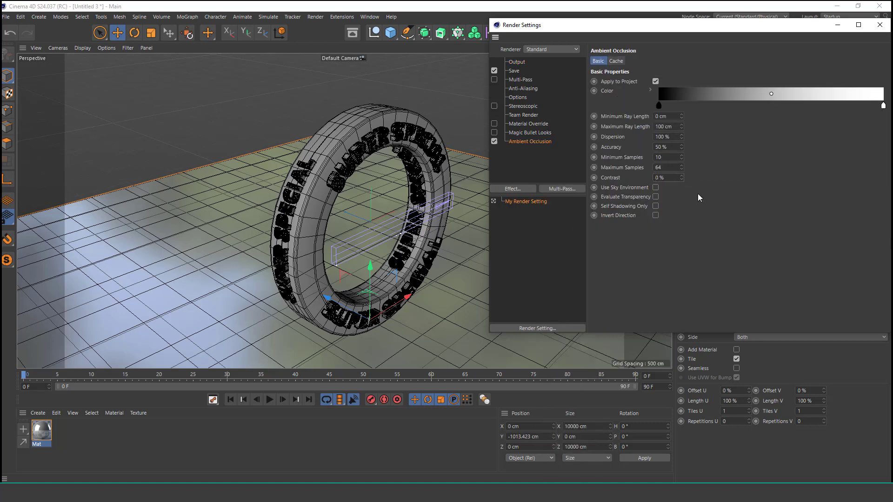
left_click(886, 28)
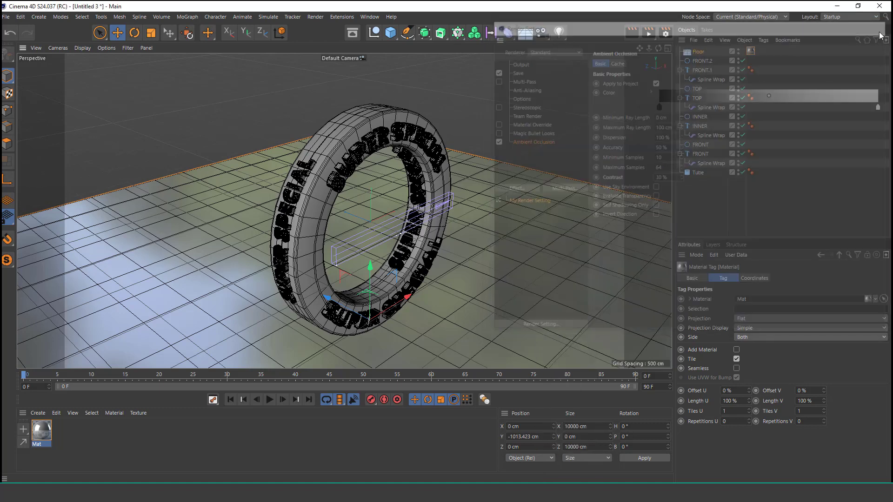
key("ctrl+r")
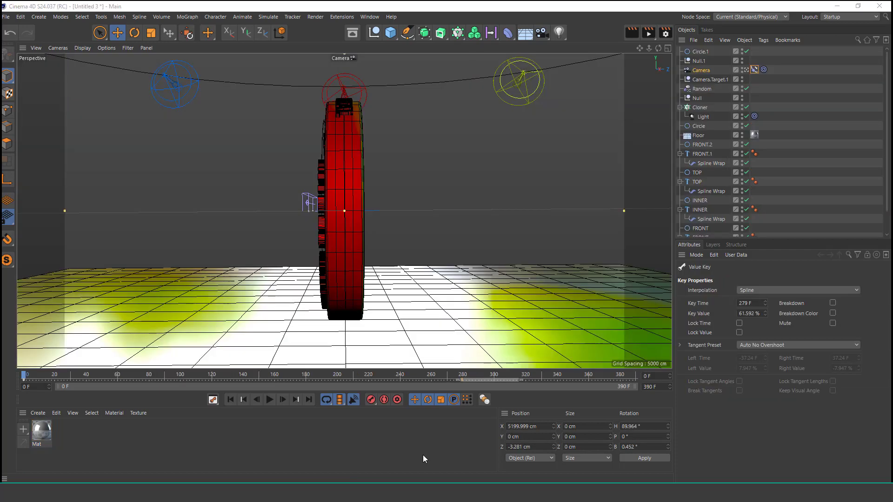
Step: Play the animation through the camera to review its movement around the lit ring, and stop playback
left_click(271, 400)
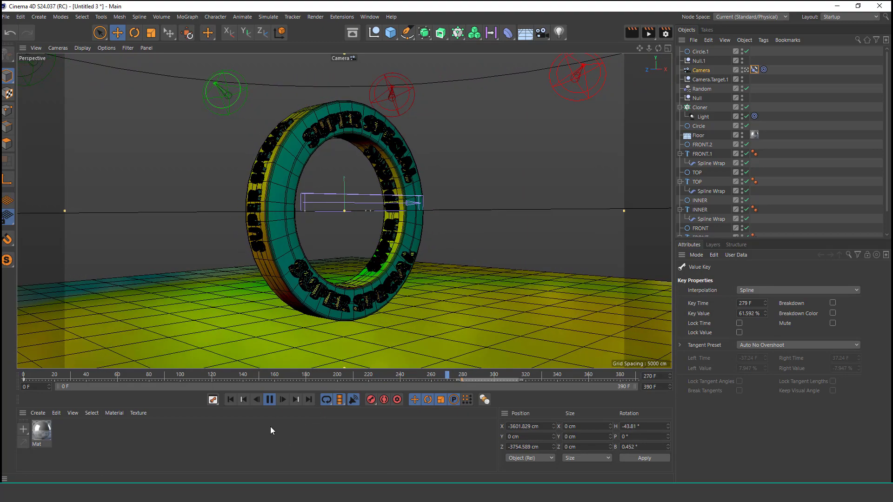
left_click(270, 400)
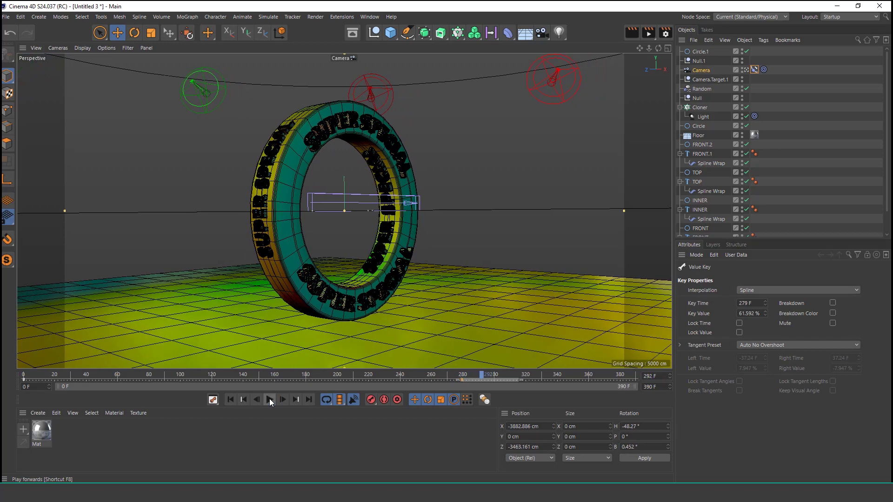